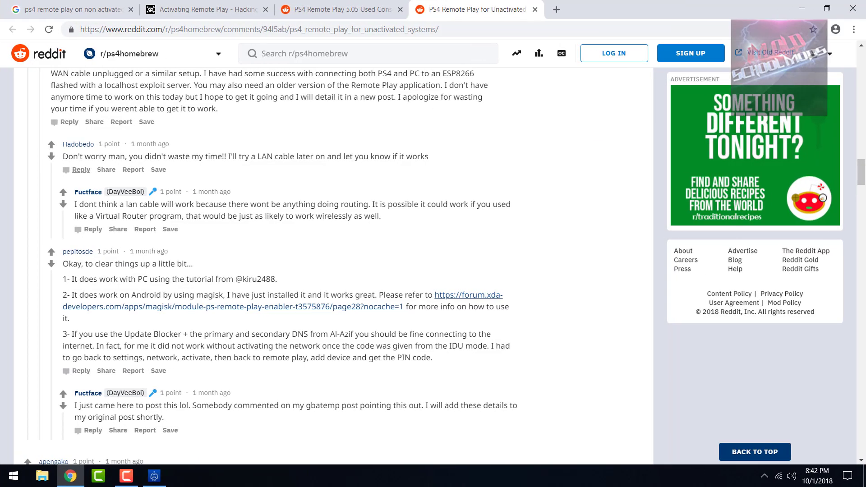
Step: Scroll back up to the Unactivated Systems post and highlight its steps from Preparation to 'Click OK to reboot.'
scroll(271, 266, "up", 20)
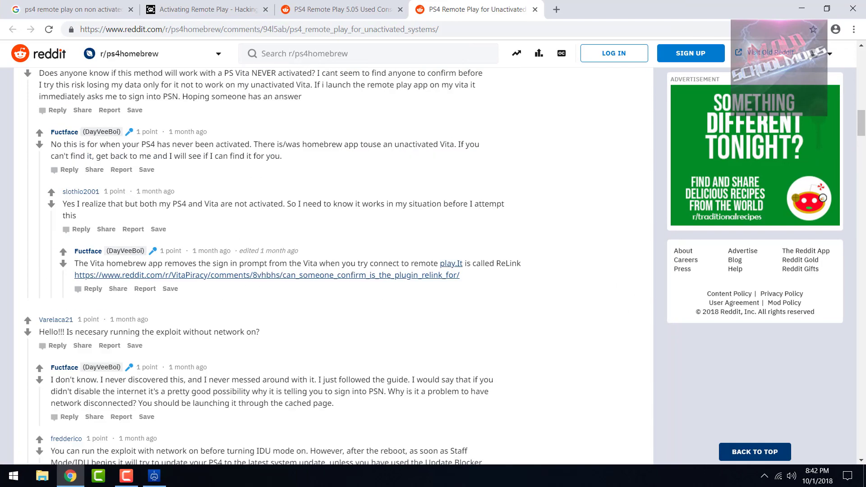
scroll(271, 266, "up", 10)
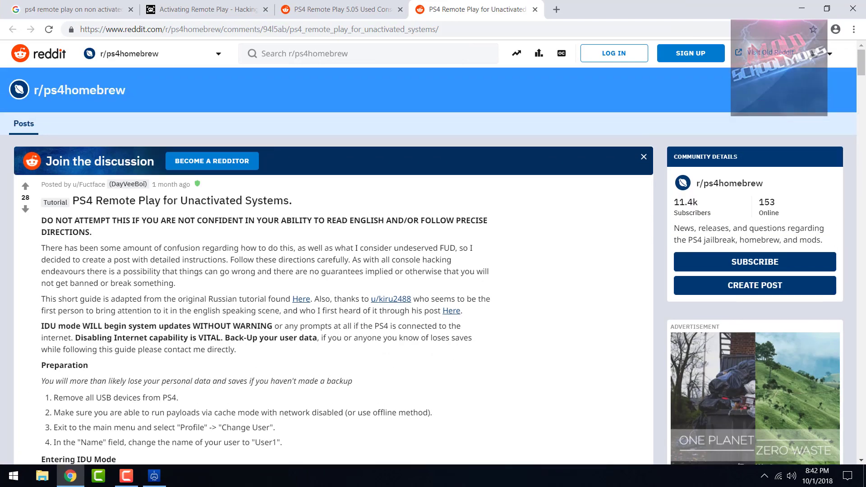
left_click_drag(45, 248, 180, 397)
scroll(270, 316, "down", 8)
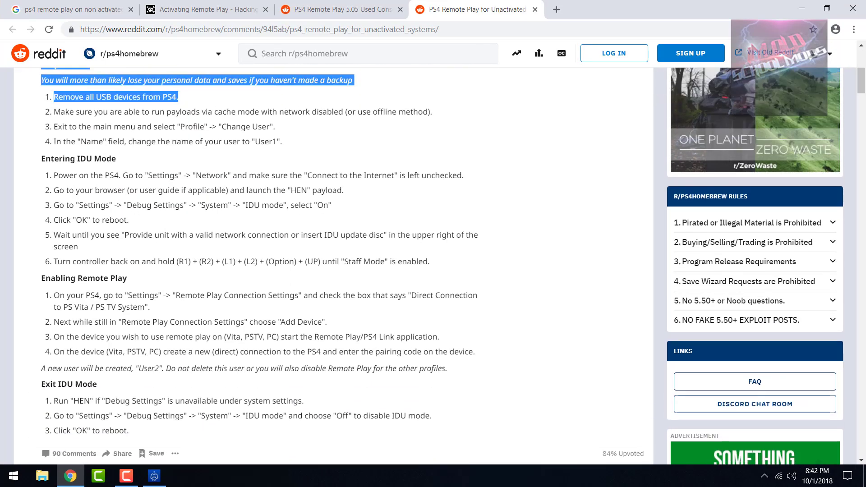
scroll(271, 315, "up", 2)
scroll(428, 266, "up", 5)
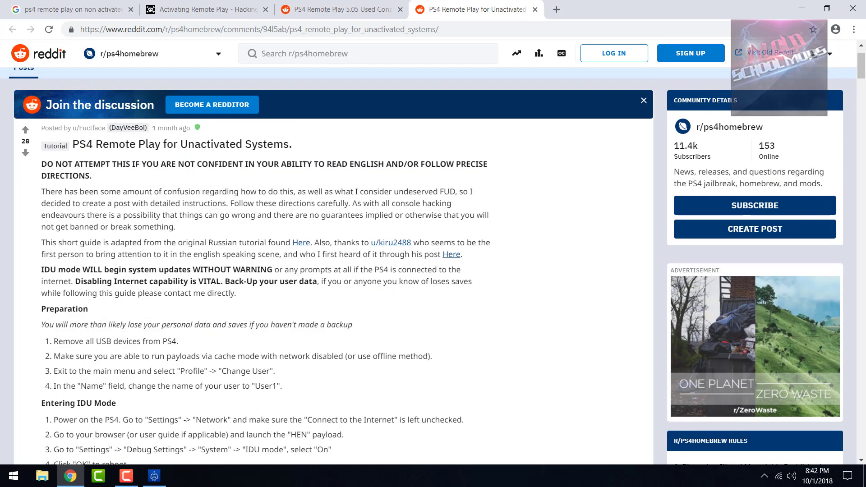
scroll(334, 266, "down", 8)
scroll(334, 266, "up", 5)
scroll(334, 266, "up", 2)
scroll(334, 266, "down", 8)
scroll(334, 266, "up", 4)
left_click_drag(130, 450, 40, 68)
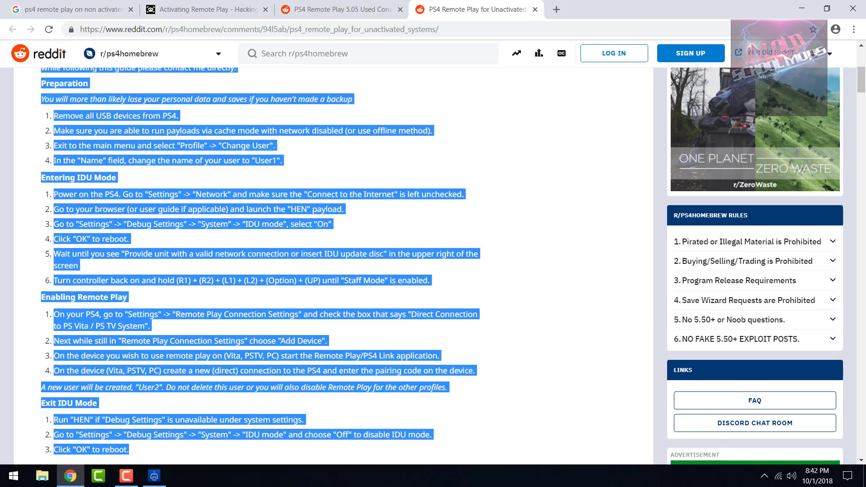
Step: Switch to the Remote Play Activation guide and highlight its intro and first six activation steps
left_click(334, 266)
scroll(333, 266, "up", 6)
key("ctrl+shift+Tab")
key("ctrl+shift+Tab")
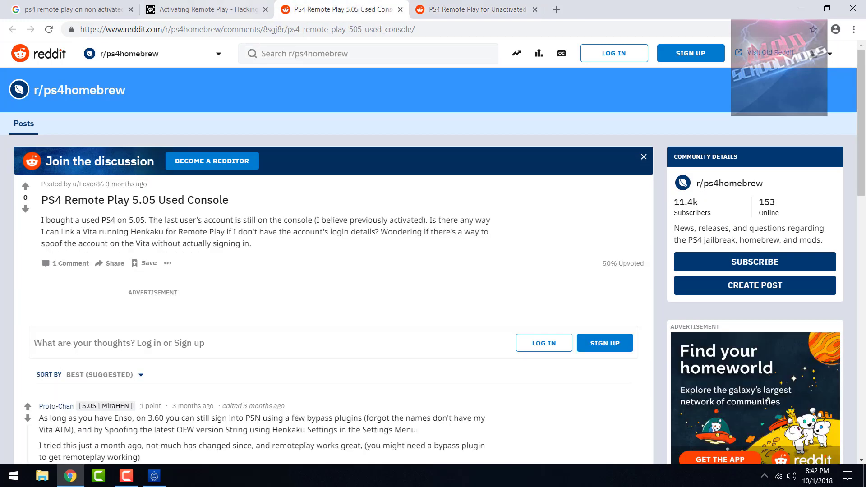
scroll(433, 252, "down", 10)
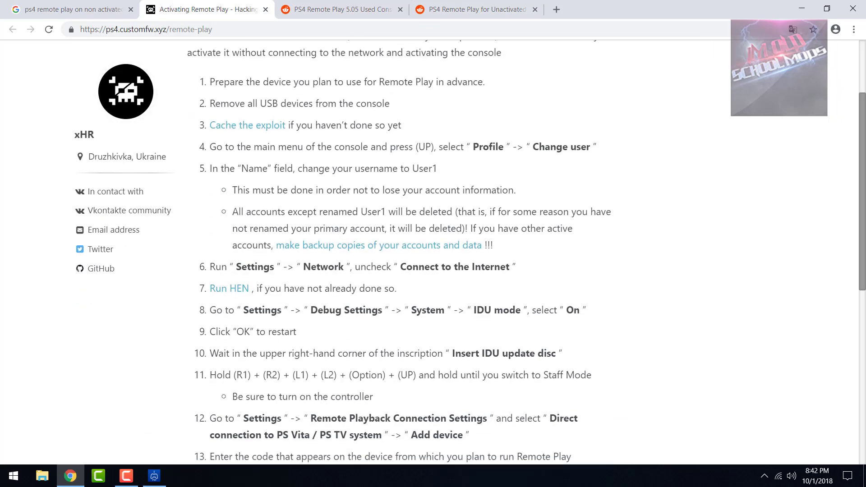
scroll(433, 253, "up", 10)
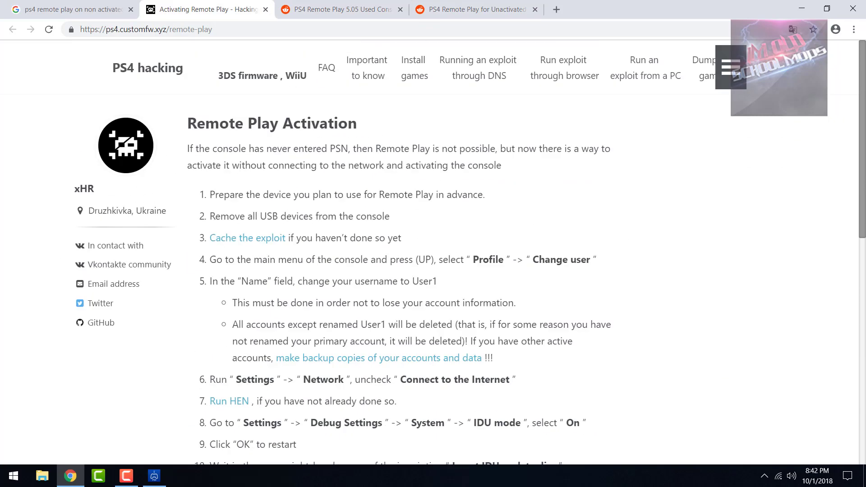
left_click_drag(266, 165, 399, 379)
left_click(399, 379)
Step: Close the Activating Remote Play, 5.05 Used Console and Unactivated Systems tabs, then Chrome itself
left_click(266, 9)
left_click(266, 9)
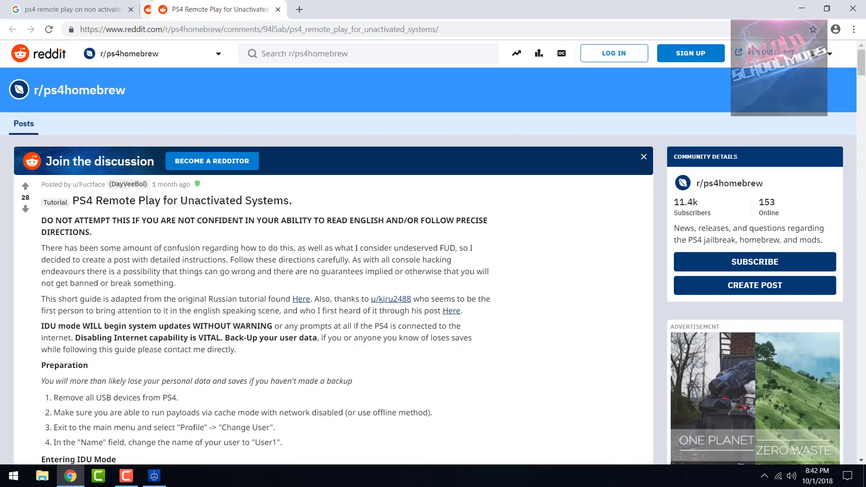
left_click(266, 9)
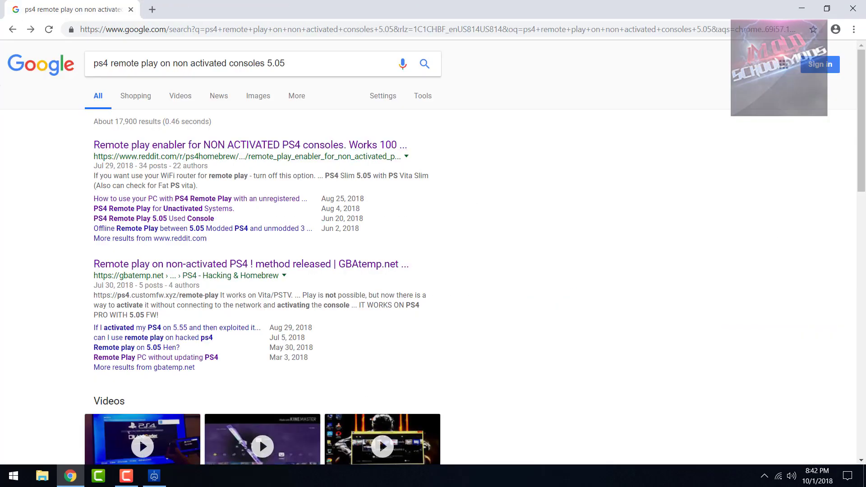
key("ctrl+w")
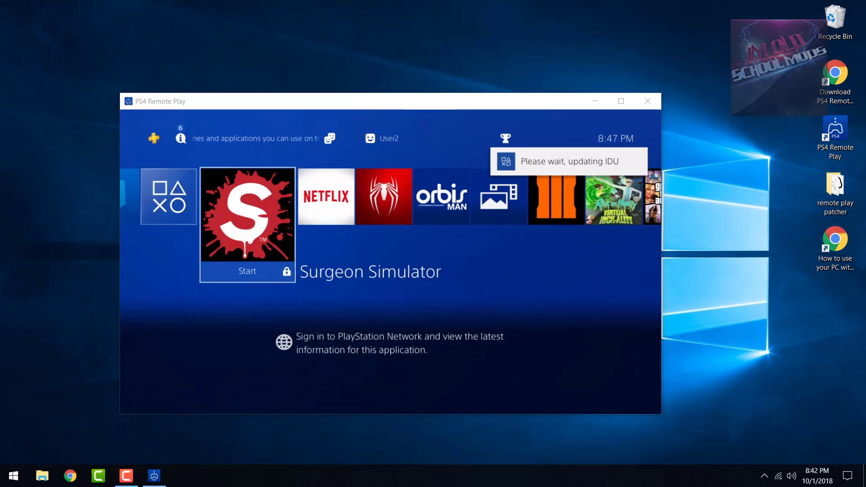
Step: From the PS4 function row, enter Settings and open User's Guide/Helpful Info
key("Up")
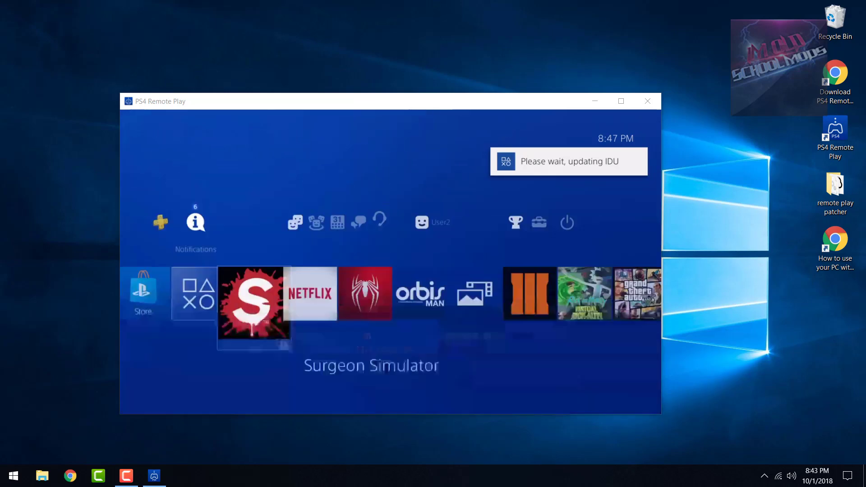
key("Right")
key("Right")
key("Right")
key("Right")
key("Right")
key("Right")
key("Right")
key("Right")
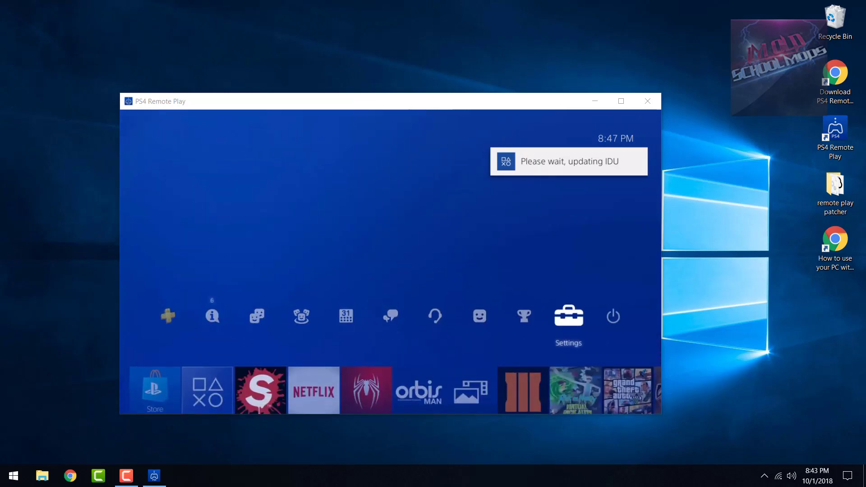
key("Return")
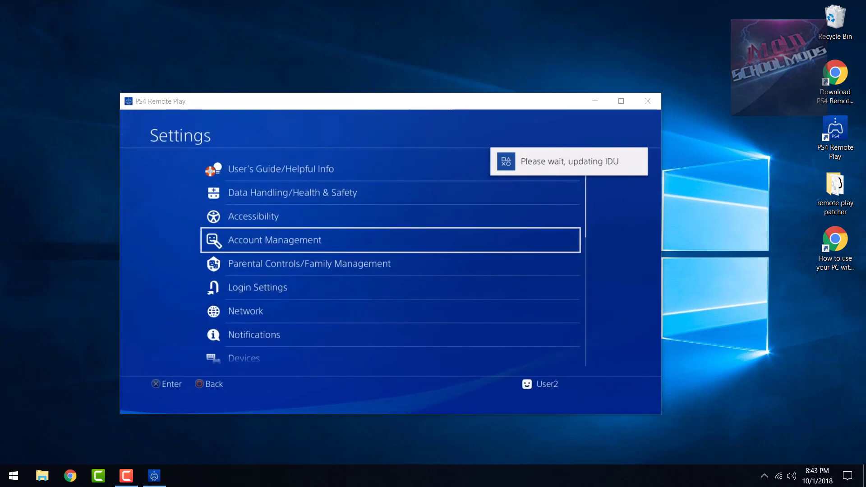
key("Down")
key("Escape")
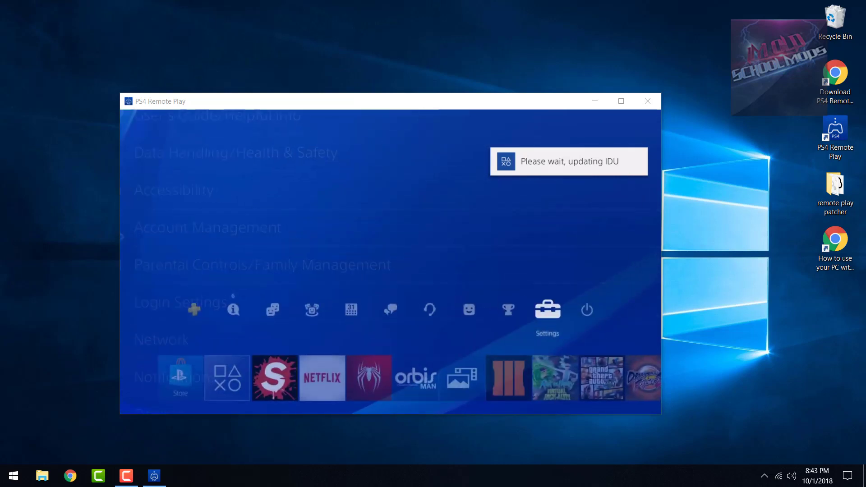
key("Return")
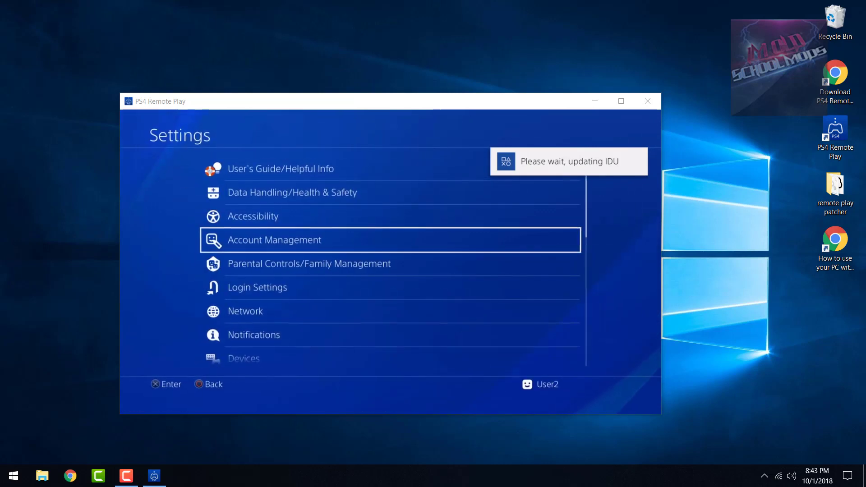
key("Up")
key("Up")
key("Up")
key("Return")
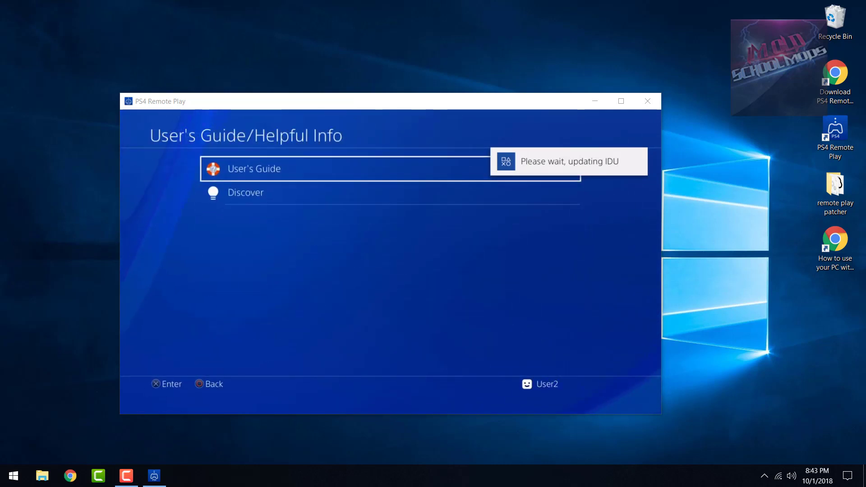
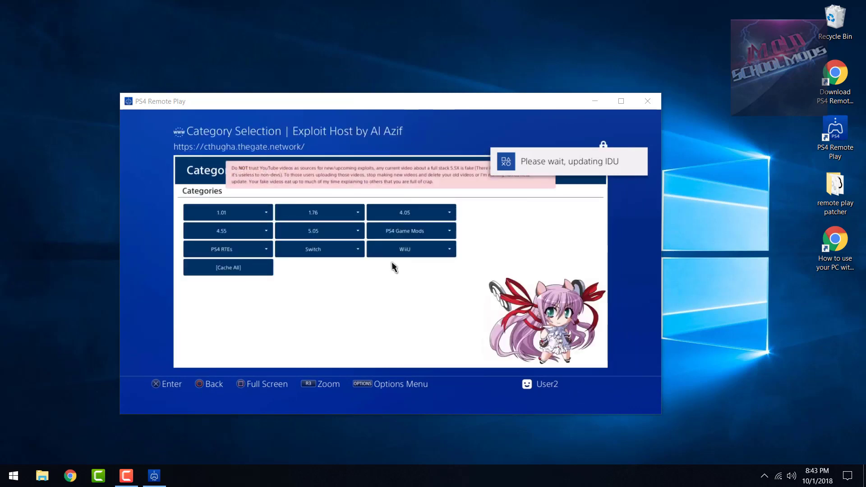
Step: Choose 5.05 on the Al Azif exploit host to list its available exploits
left_click(316, 232)
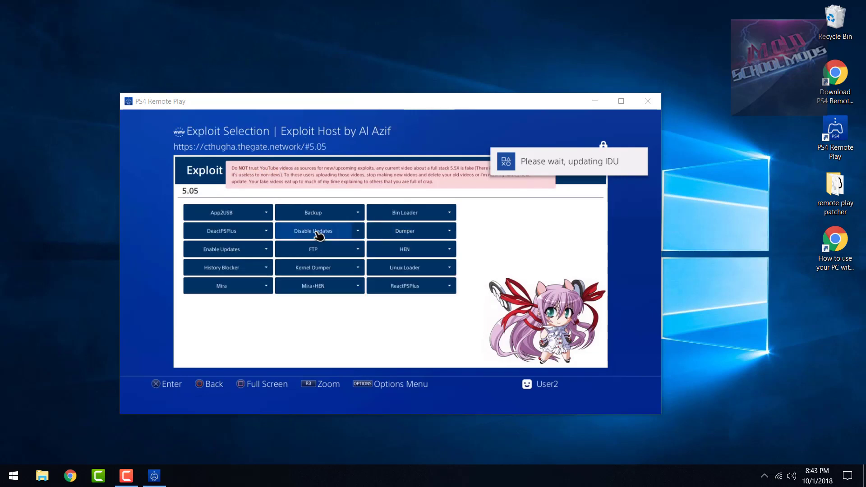
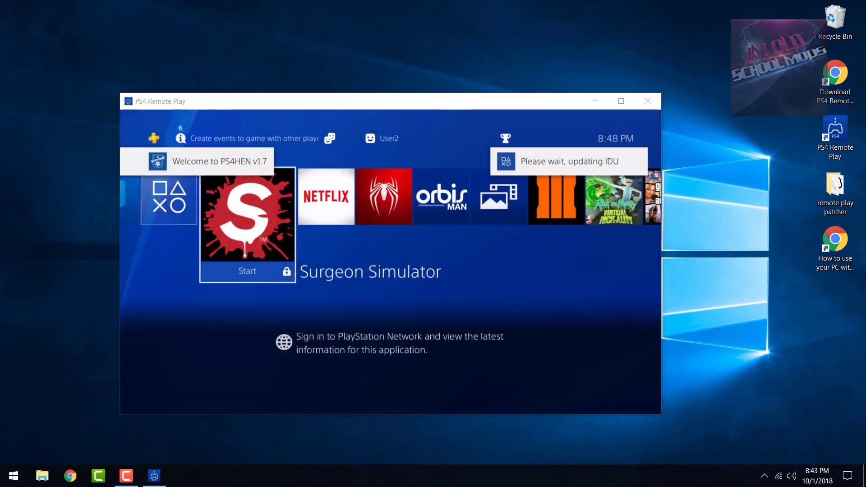
Step: Navigate to Settings > ★Debug Settings > System on the PS4
key("Up")
key("Right")
key("Left")
key("Return")
key("Down")
key("Down")
key("Down")
key("Down")
key("Down")
key("Down")
key("Down")
key("Down")
key("Down")
key("Down")
key("Down")
key("Down")
key("Down")
key("Down")
key("Down")
key("Down")
key("Down")
key("Down")
key("Down")
key("Down")
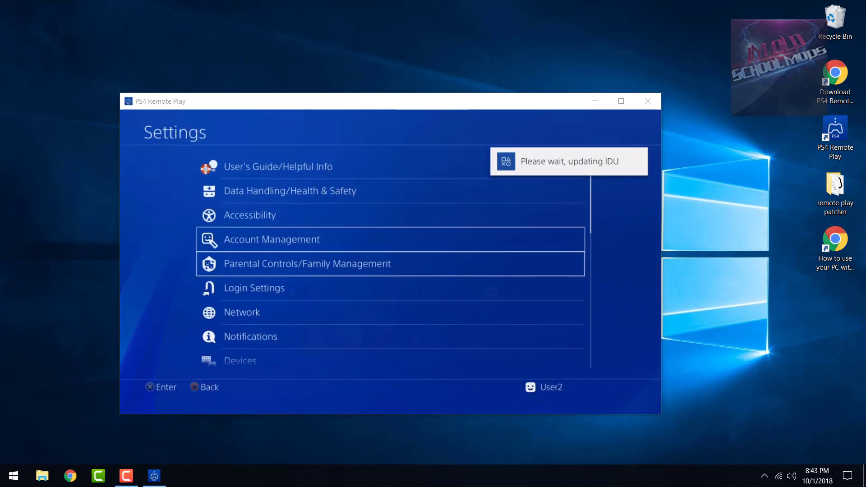
key("Return")
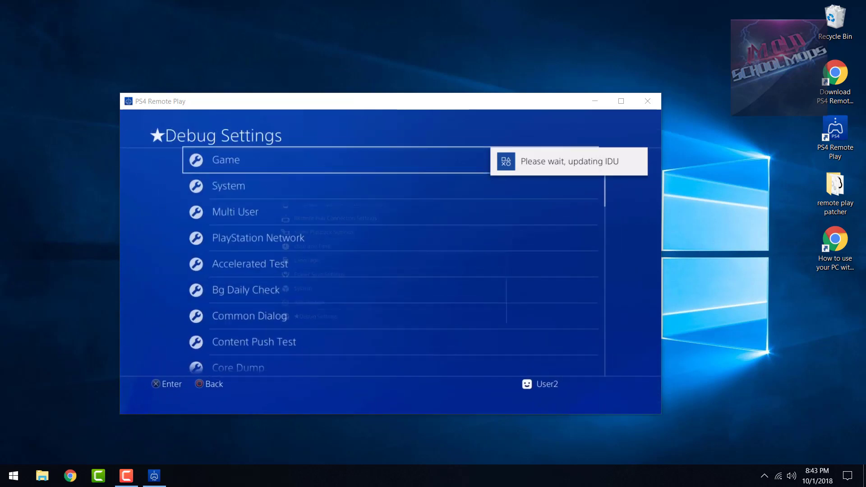
key("Down")
key("Return")
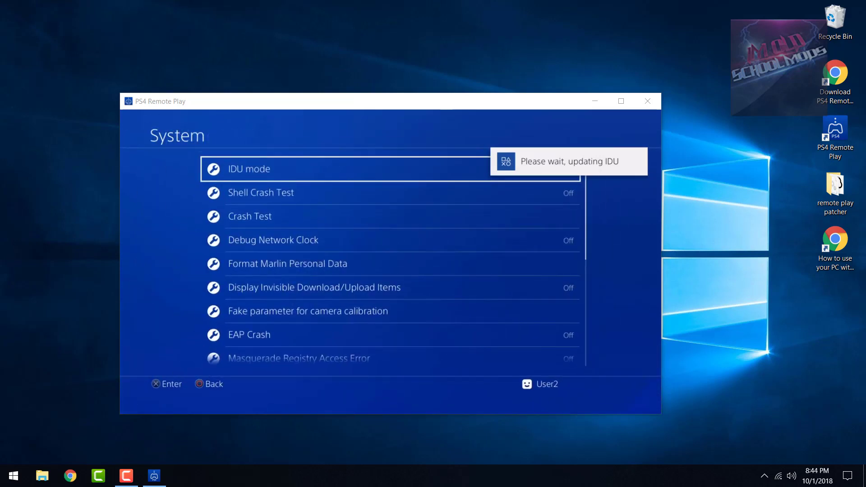
Step: Change the IDU mode setting, accept the restart, and acknowledge the connection-lost message
key("Return")
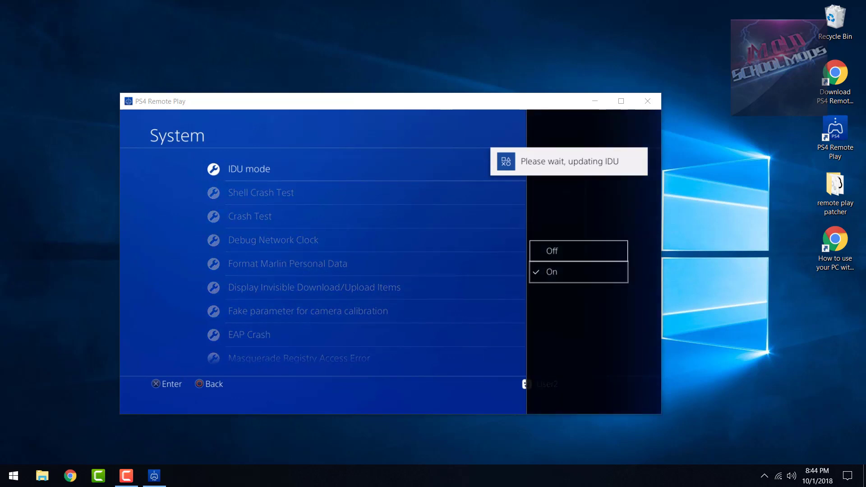
key("Return")
key("Return")
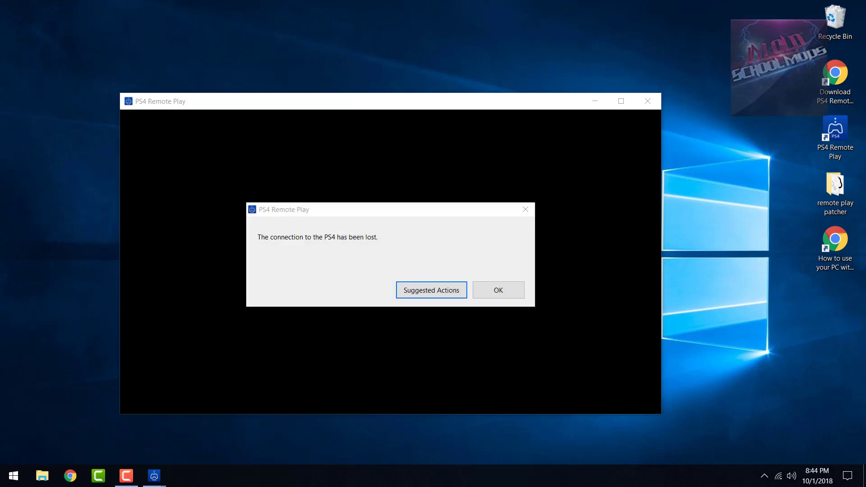
key("Tab")
key("Return")
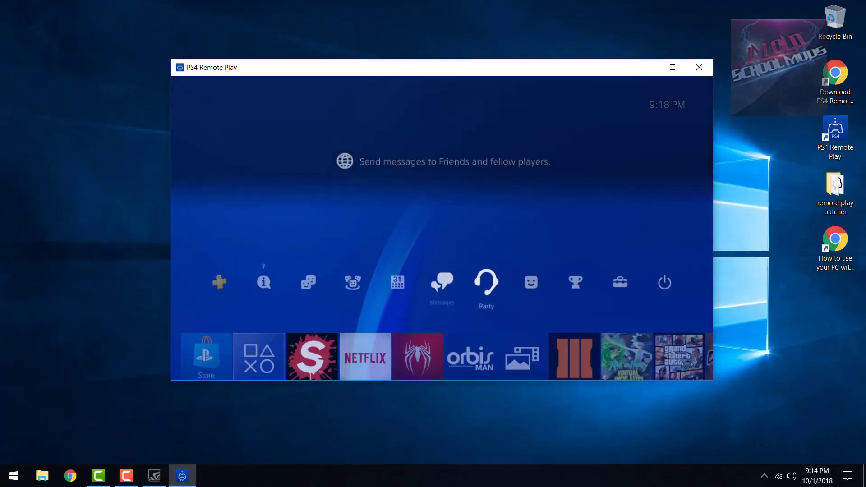
Step: Open Edit User for the User2 profile and its Name editor, then exit leaving the name User2
key("Left")
key("Left")
key("Right")
key("Right")
key("Right")
key("Right")
key("Right")
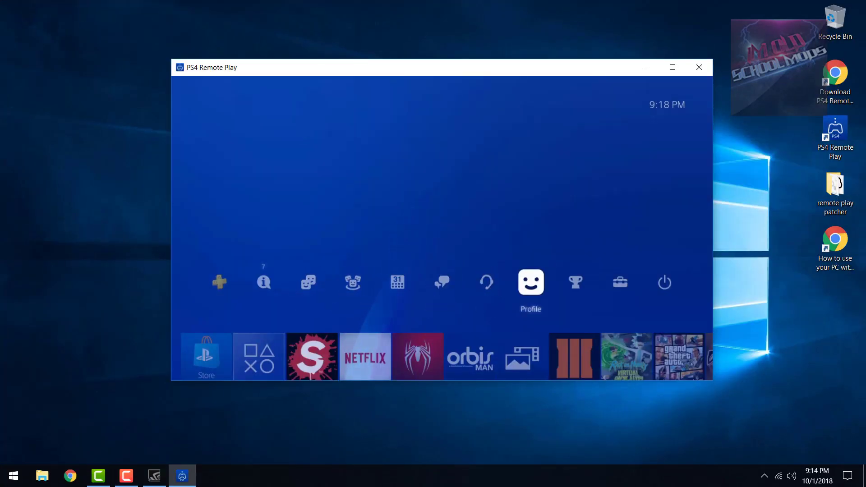
key("Return")
key("Return")
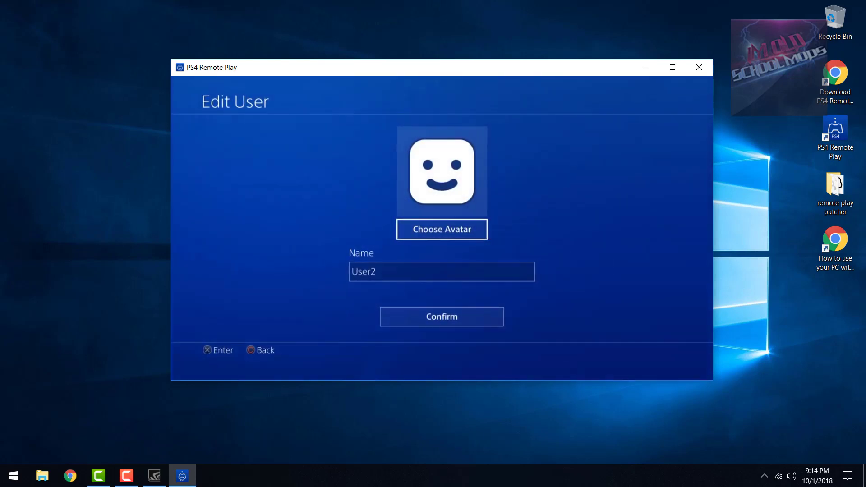
key("Down")
key("Return")
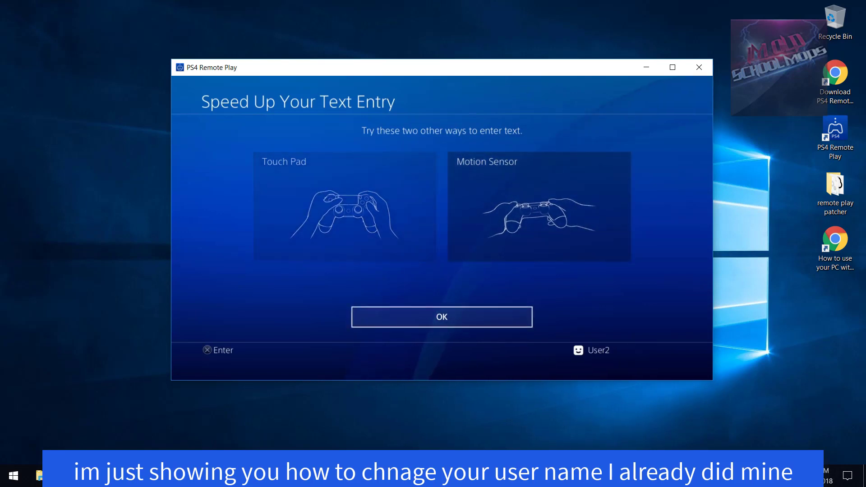
key("Return")
key("Escape")
key("Escape")
key("Escape")
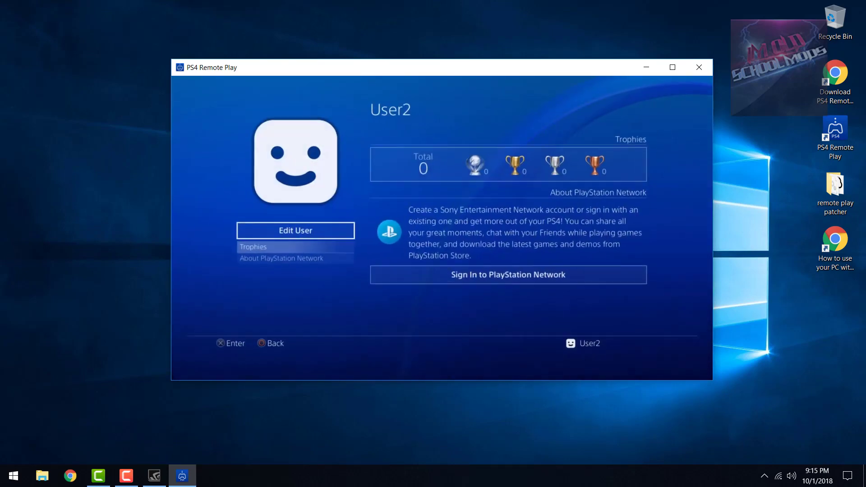
Step: Browse the home function bar, then open and close the Quick Menu
key("Left")
key("Left")
key("Left")
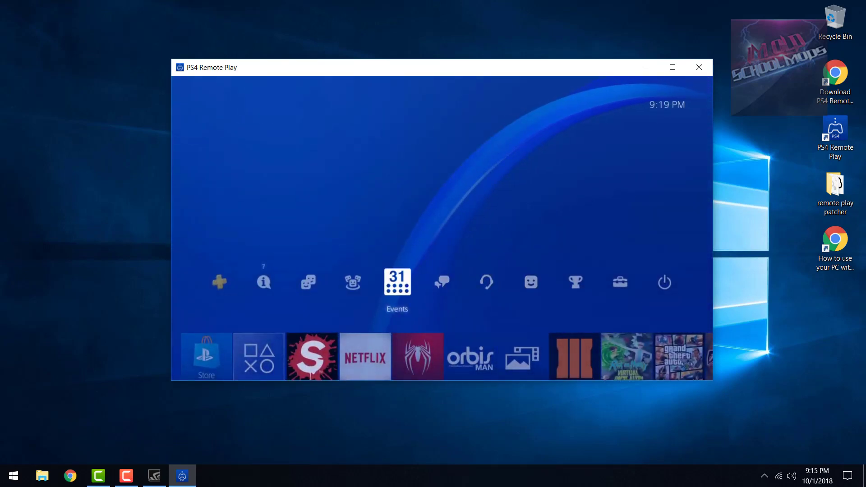
key("Down")
key("Up")
key("Down")
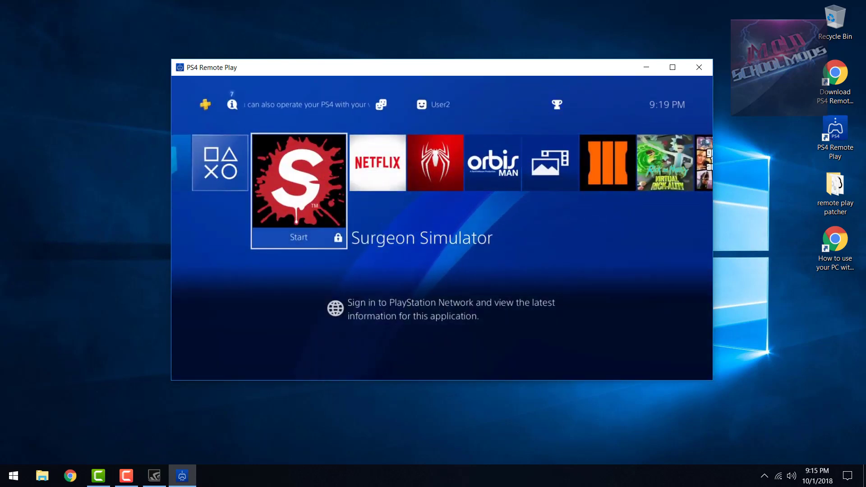
key("Up")
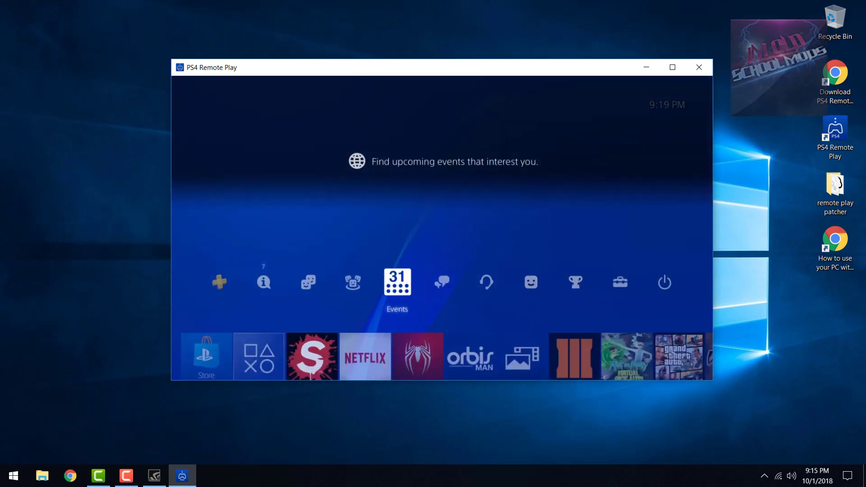
key("Right")
key("Right")
key("Right")
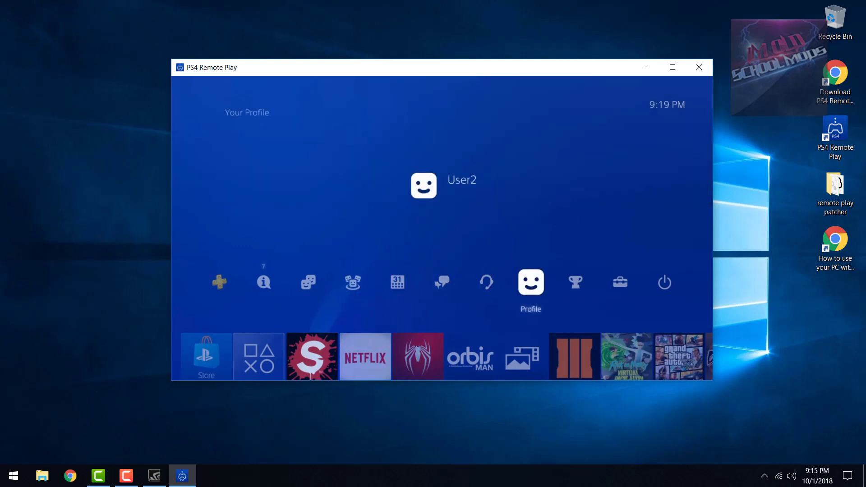
key("Home")
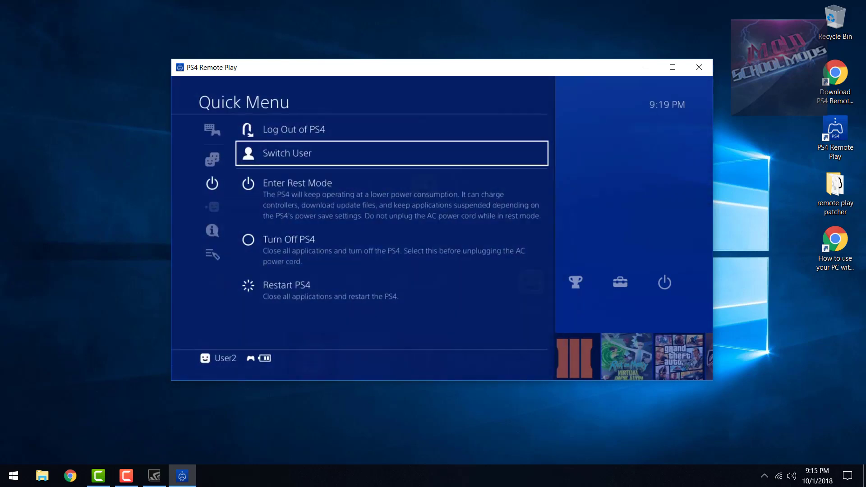
key("Left")
key("Right")
key("Left")
Step: Check Settings > Network, where Connect to the Internet is ticked, then return to Settings
key("Escape")
key("Right")
key("Right")
key("Return")
key("Down")
key("Down")
key("Down")
key("Down")
key("Down")
key("Up")
key("Up")
key("Return")
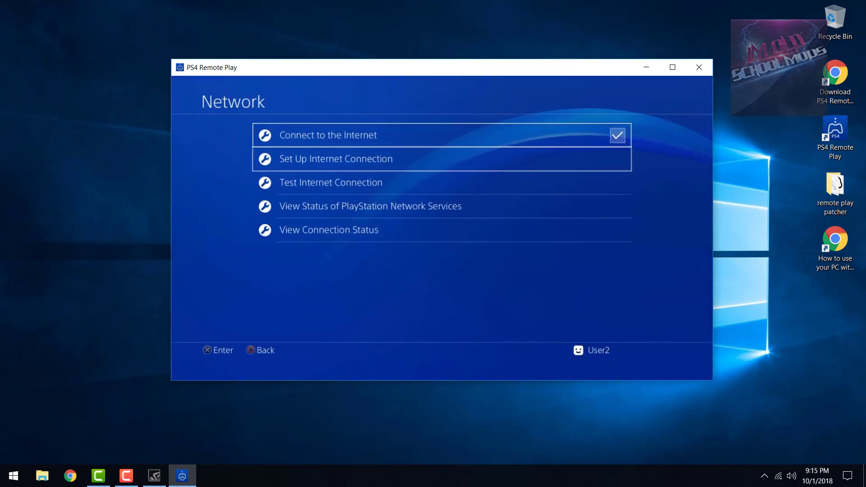
key("Escape")
key("Down")
key("Down")
key("Down")
key("Up")
key("Up")
key("Up")
key("Up")
key("Up")
key("Up")
key("Up")
key("Up")
key("Up")
key("Up")
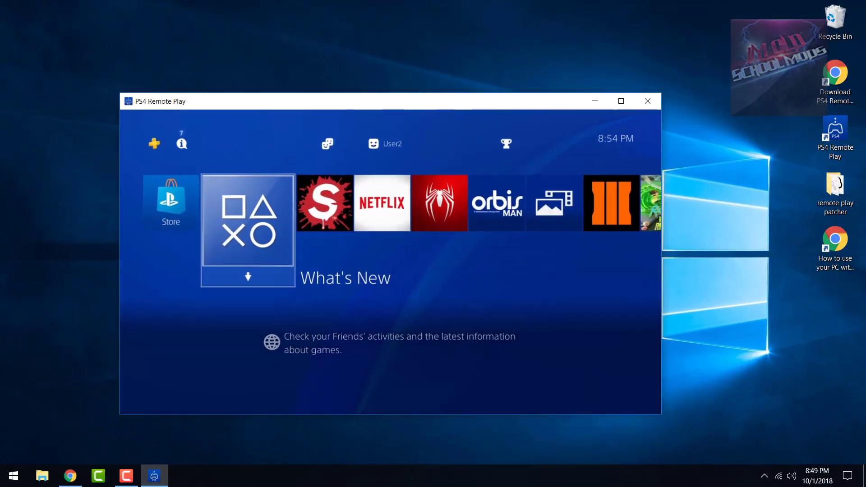
Step: Browse the home content row and function bar, briefly entering and leaving Settings
key("Up")
key("Down")
key("Left")
key("Right")
key("Right")
key("Right")
key("Left")
key("Up")
key("Left")
key("Left")
key("Left")
key("Left")
key("Left")
key("Left")
key("Left")
key("Left")
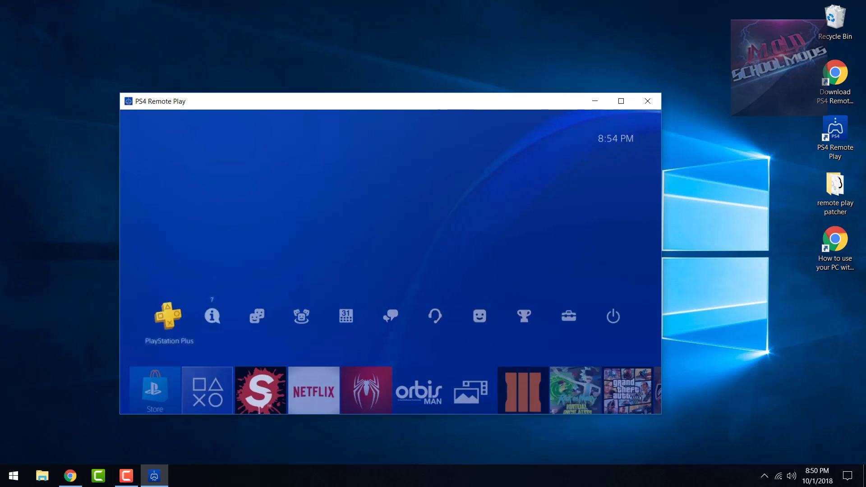
key("Right")
key("Right")
key("Right")
key("Right")
key("Right")
key("Right")
key("Right")
key("Right")
key("Right")
key("Return")
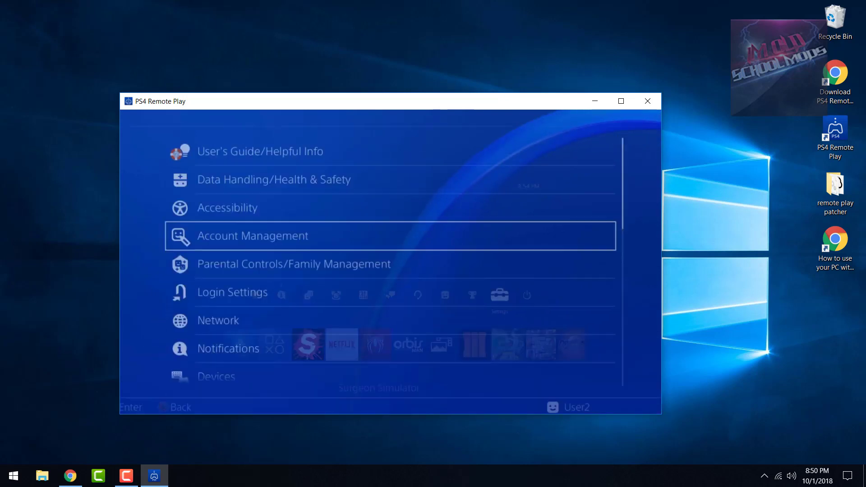
key("Escape")
Step: Open the Quick Menu, dismiss its tutorial messages, and close it
key("Home")
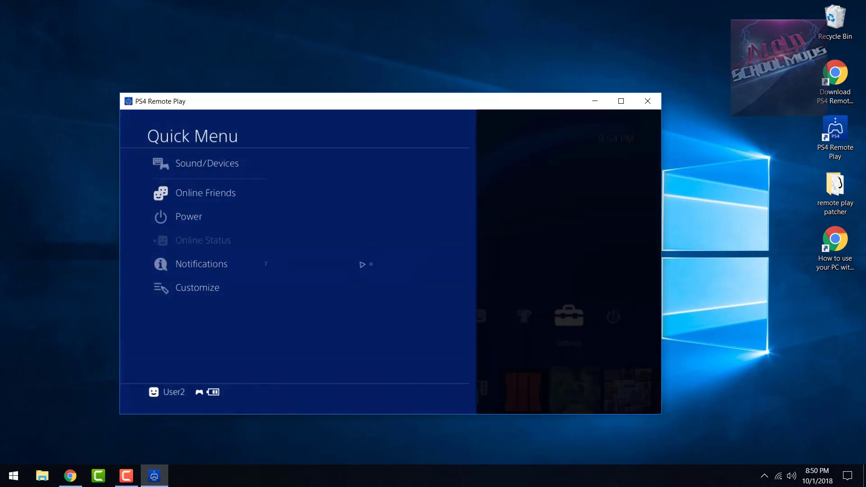
key("Return")
key("Return")
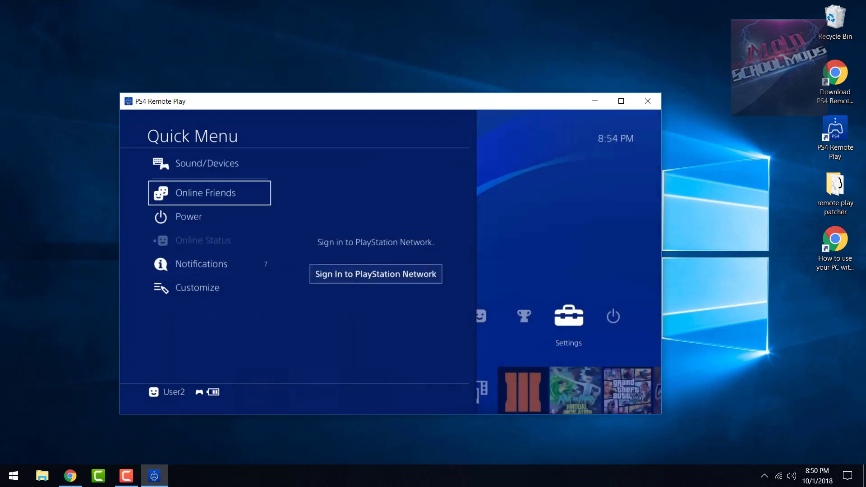
key("Up")
key("Escape")
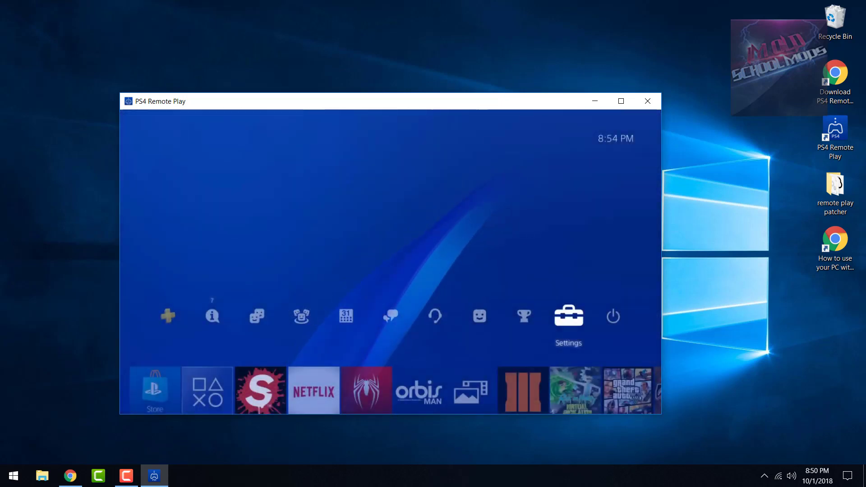
Step: Go to Settings and open the Network settings page
key("Left")
key("Left")
key("Left")
key("Left")
key("Left")
key("Left")
key("Right")
key("Right")
key("Right")
key("Right")
key("Right")
key("Right")
key("Return")
key("Down")
key("Down")
key("Down")
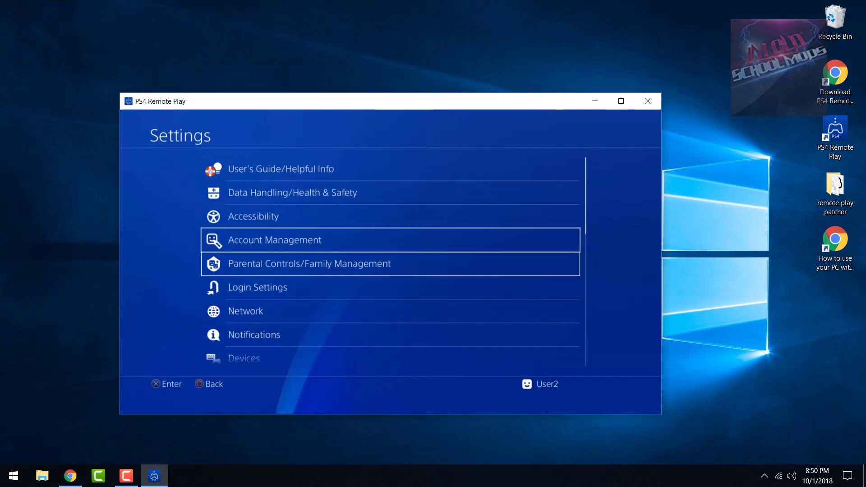
key("Return")
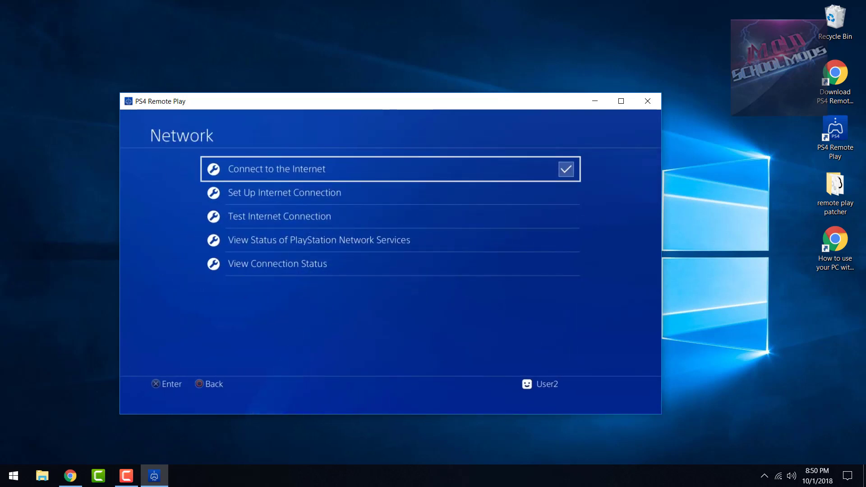
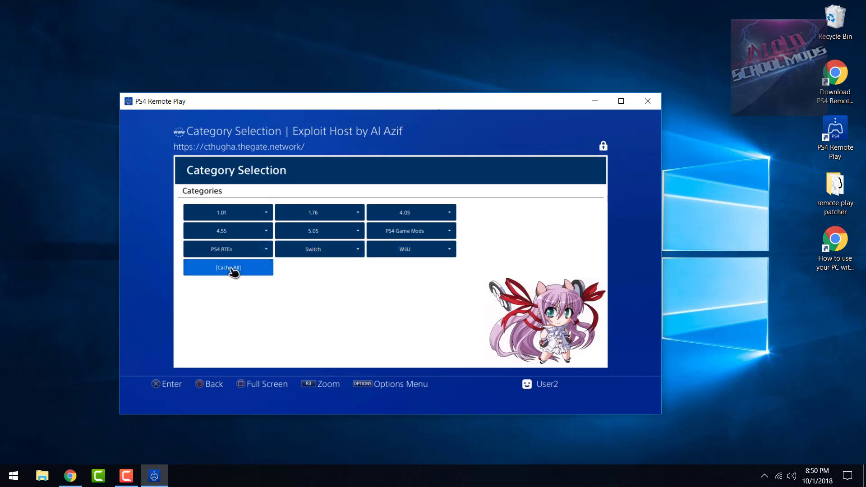
Step: Select the 5.05 exploit entry on the exploit host page and open its About/Cache options
key("Up")
key("Right")
key("Return")
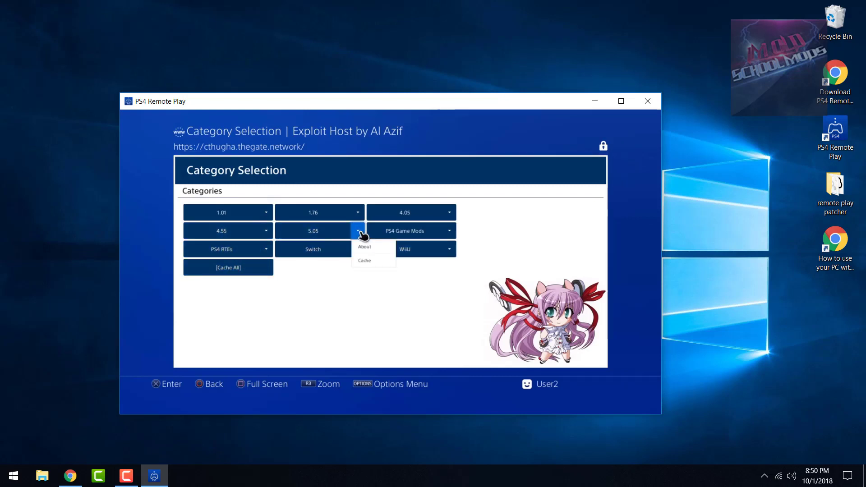
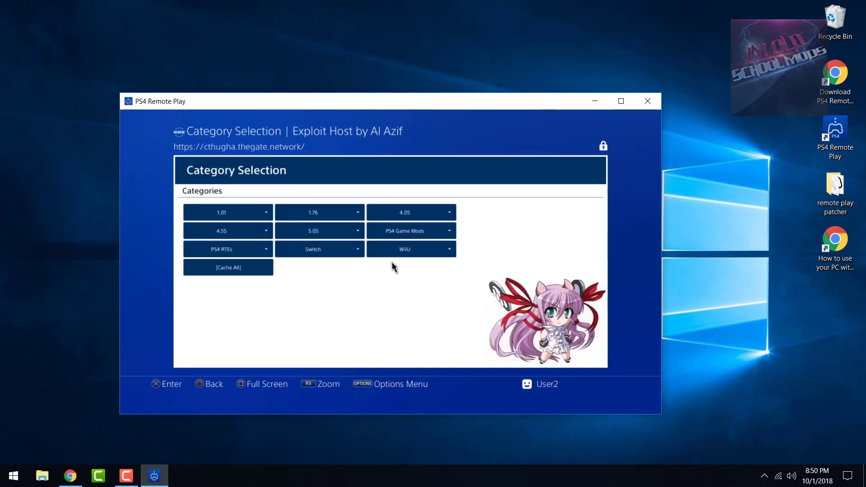
key("Home")
key("Up")
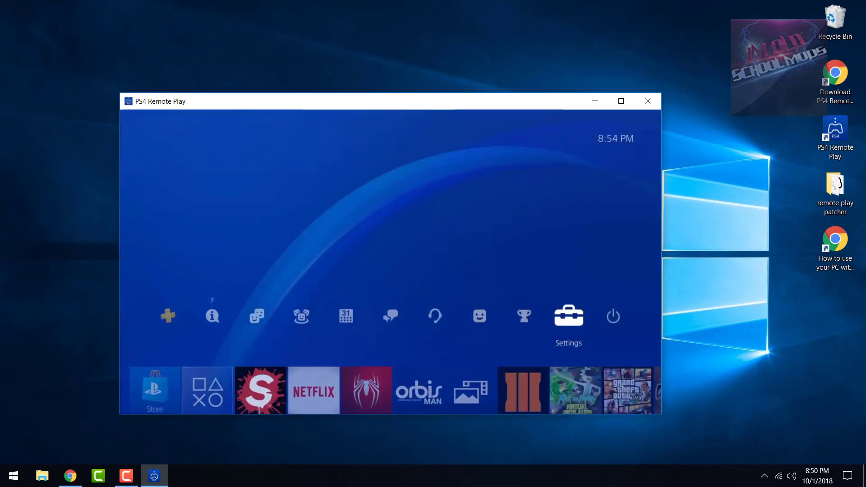
key("Return")
key("Down")
key("Down")
key("Down")
key("Return")
key("Down")
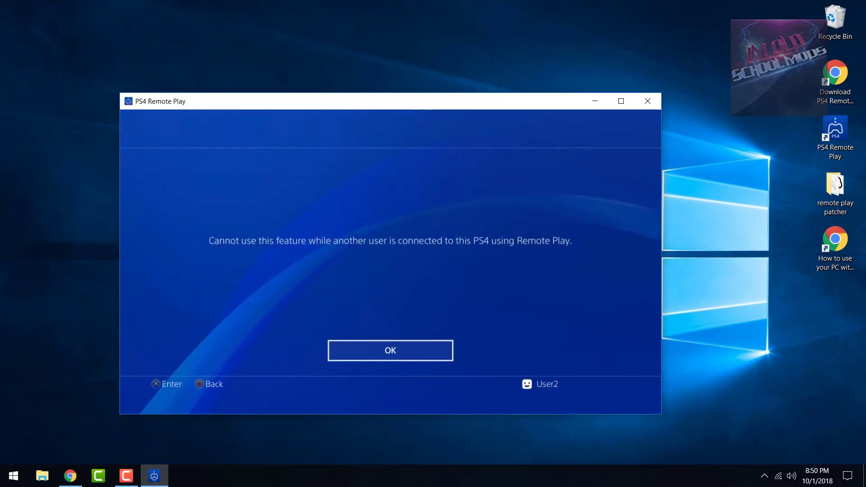
key("Escape")
key("Escape")
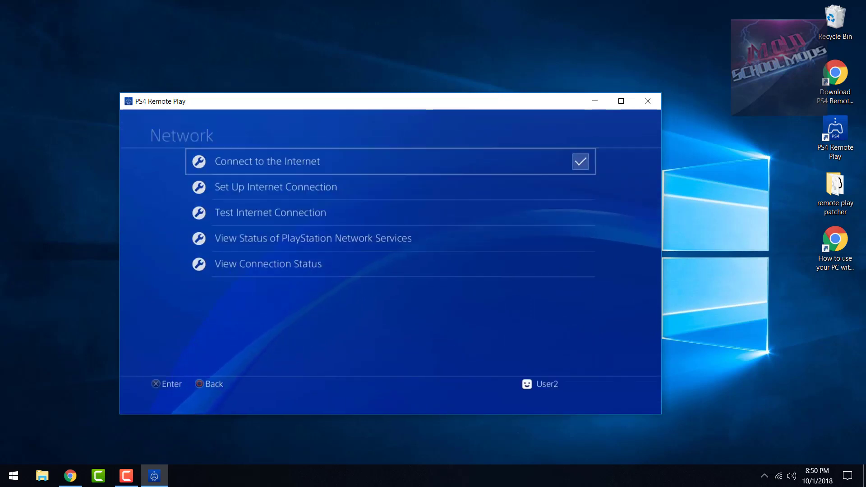
key("Up")
key("Up")
key("Up")
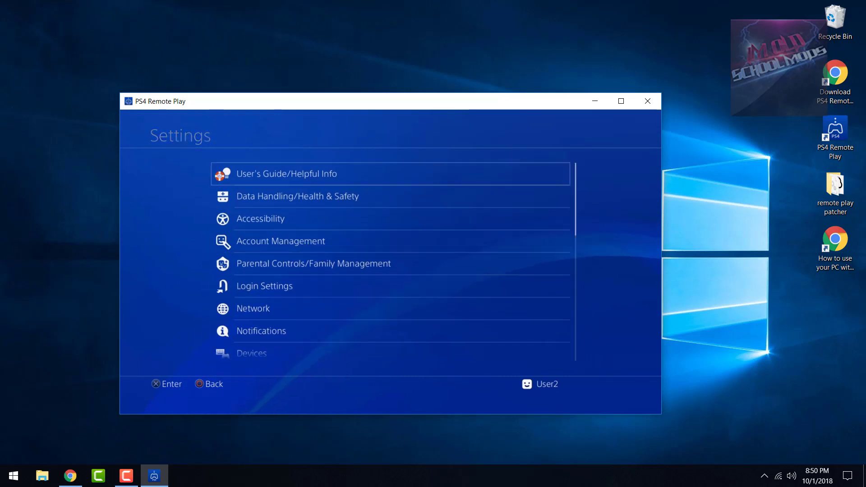
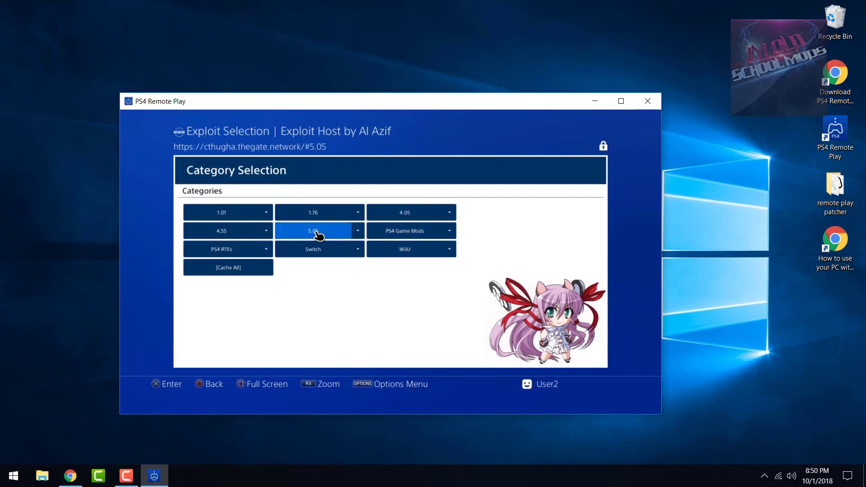
Step: Open the 5.05 Exploit Selection list of payloads (HEN, Mira, FTP) on the Al Azif host
left_click(318, 232)
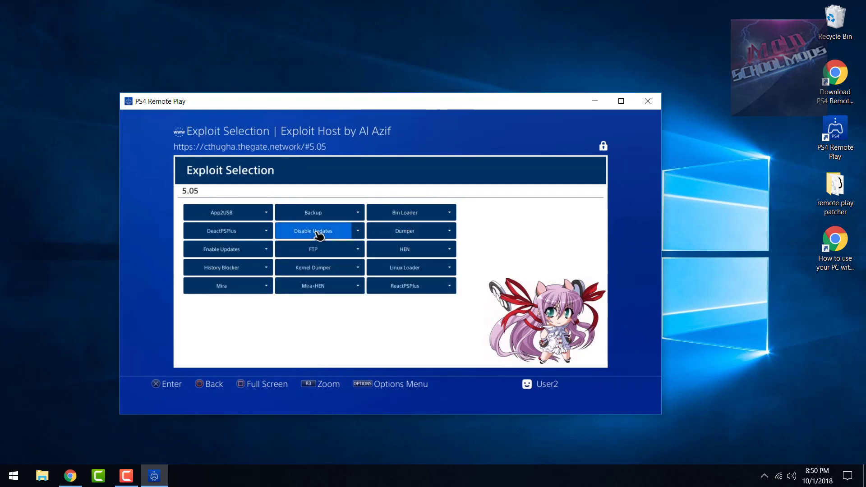
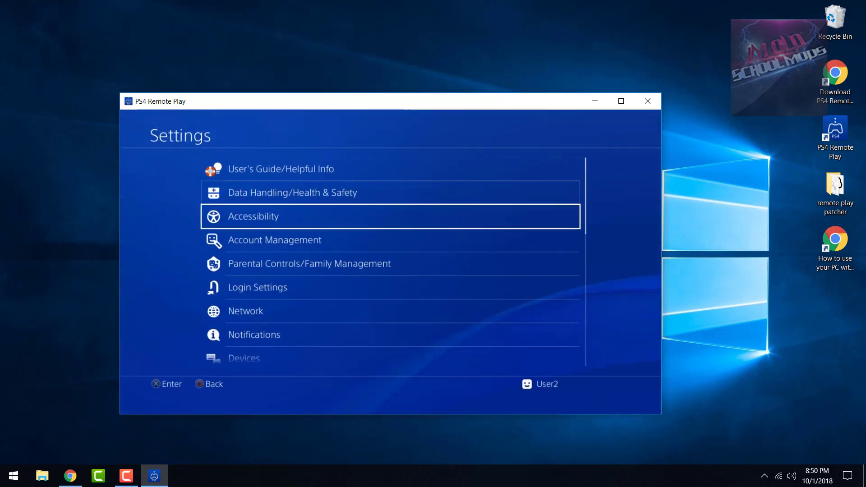
Step: Open the System page under the console's Debug Settings
key("Down")
key("Down")
key("Down")
key("Down")
key("Down")
key("Down")
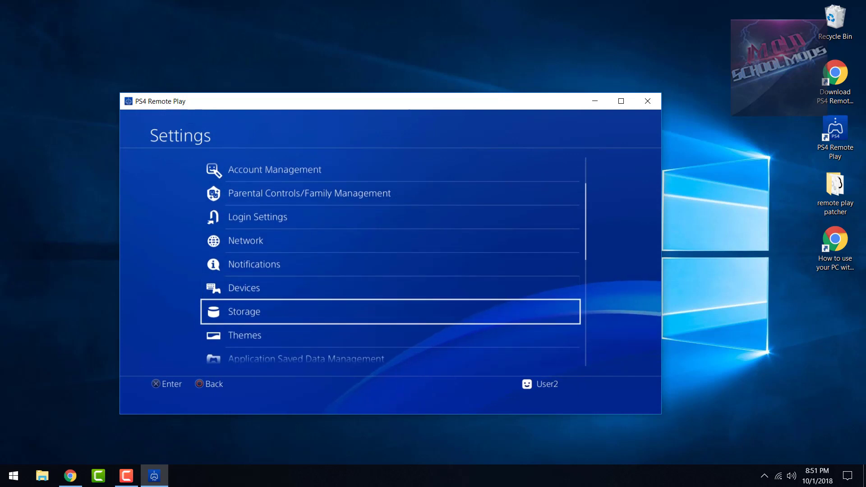
key("Down")
key("Down")
key("Down")
key("Down")
key("Down")
key("Down")
key("Down")
key("Down")
key("Down")
key("Down")
key("Down")
key("Down")
key("Down")
key("Down")
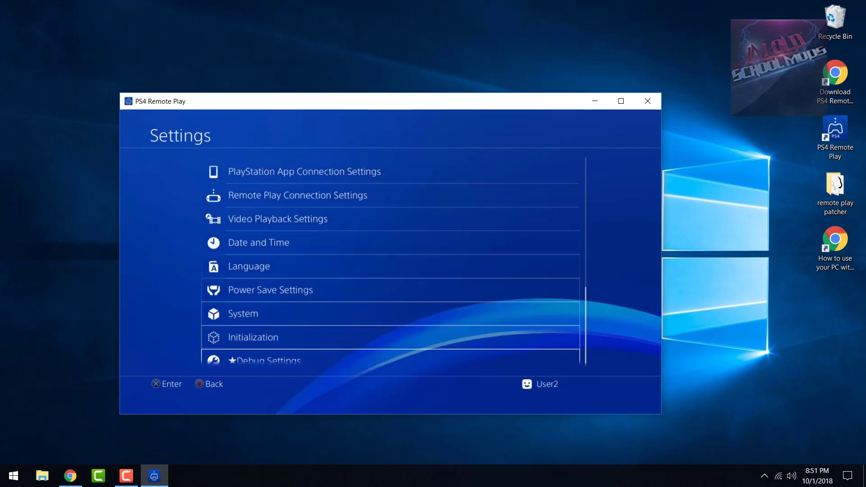
key("Return")
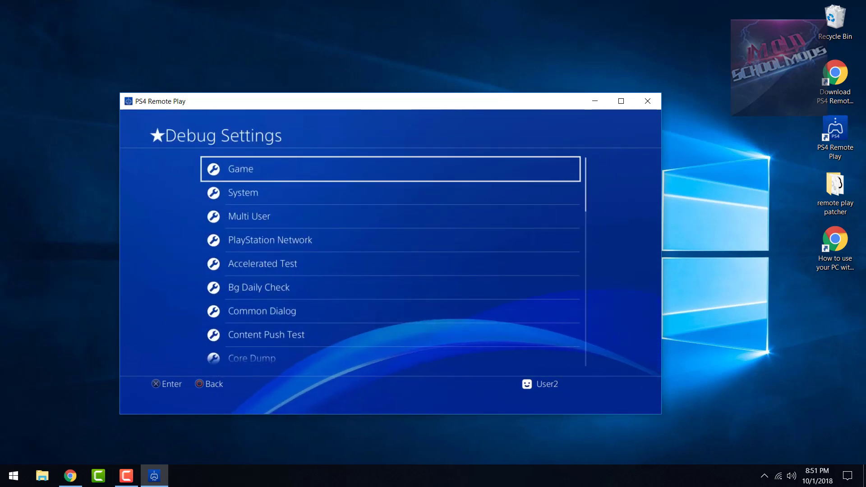
key("Down")
key("Return")
key("Return")
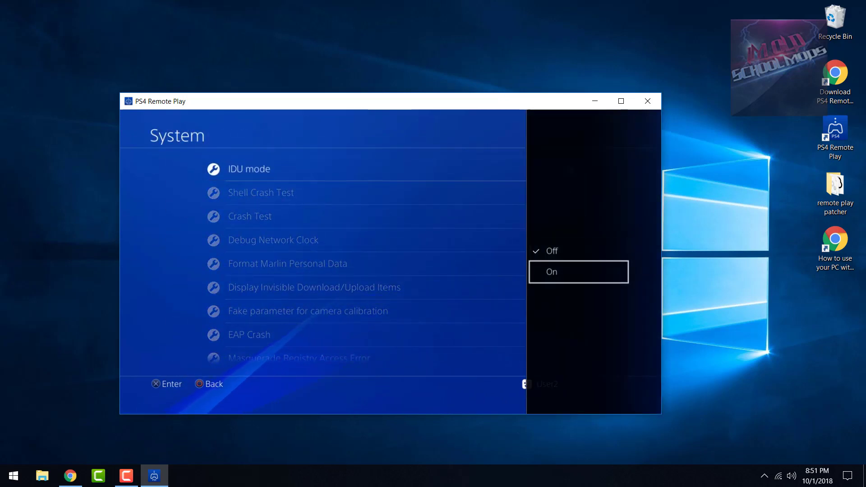
Step: Switch IDU mode to On and accept restarting the PS4
key("Down")
key("Return")
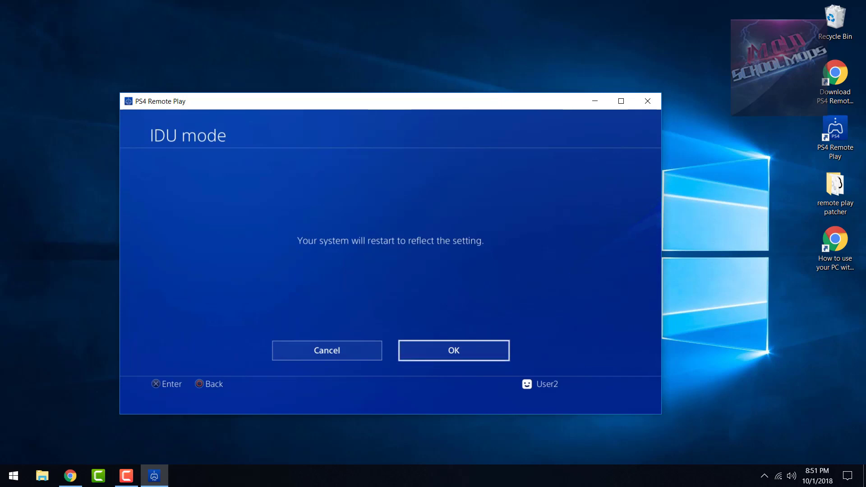
key("Return")
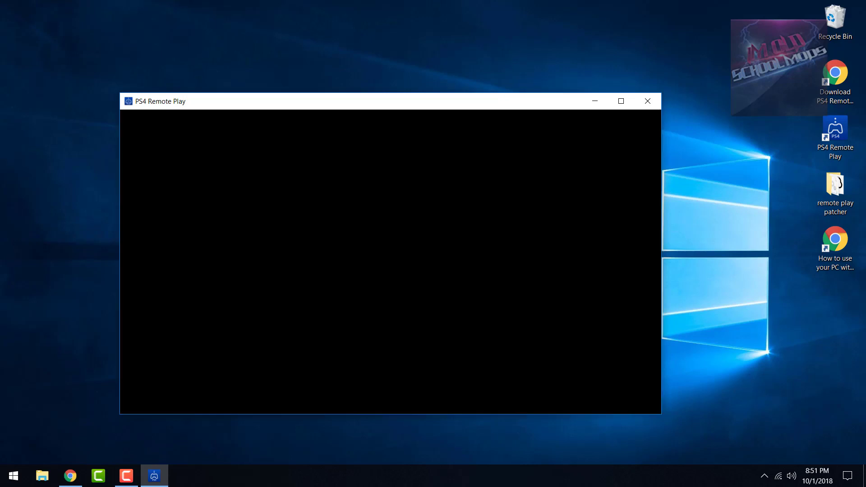
left_click(126, 475)
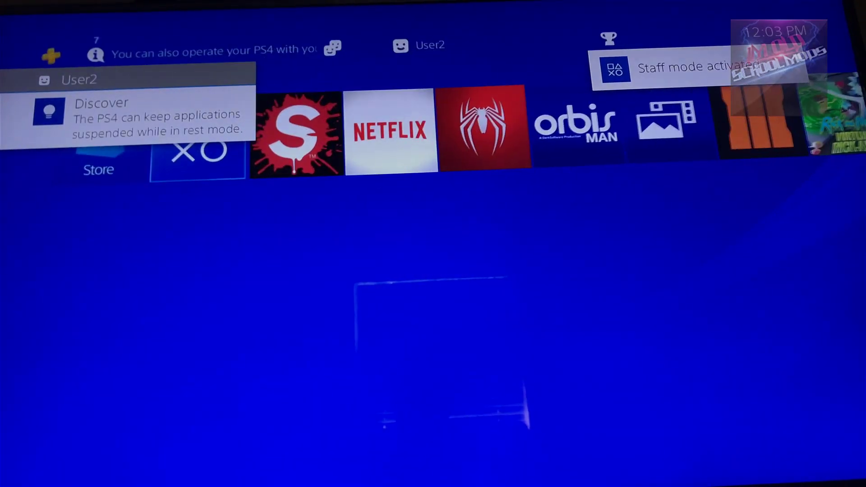
Step: Open the console Settings from the home screen function bar
key("Up")
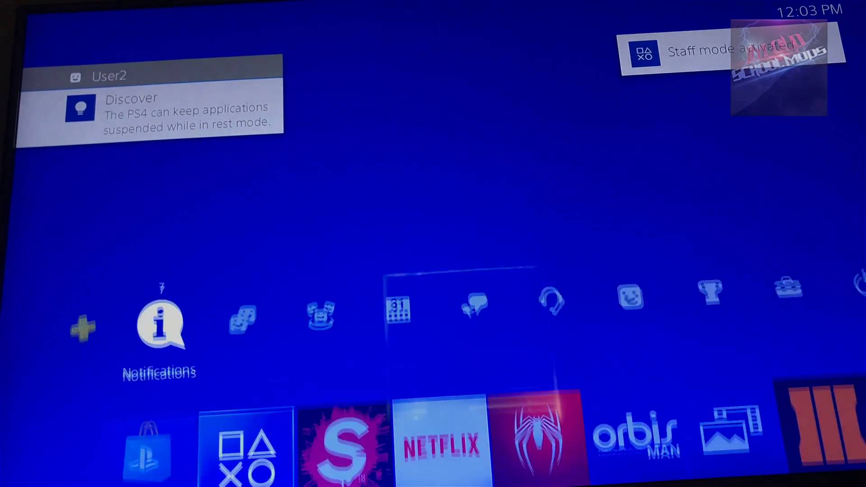
key("Right")
key("Right")
key("Right")
key("Right")
key("Right")
key("Right")
key("Right")
key("Left")
key("Right")
key("Right")
key("Return")
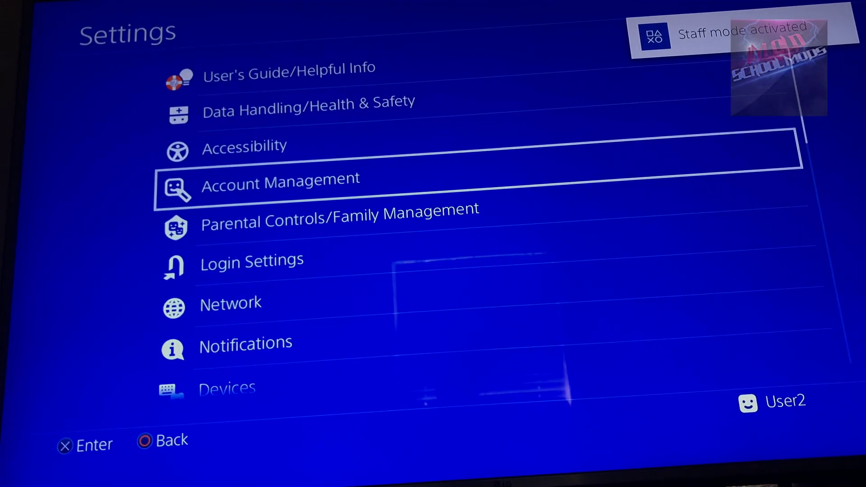
Step: Review the Remote Play Connection Settings options, then back out to the settings list
key("Up")
key("Down")
key("Down")
key("Down")
key("Down")
key("Down")
key("Down")
key("Down")
key("Down")
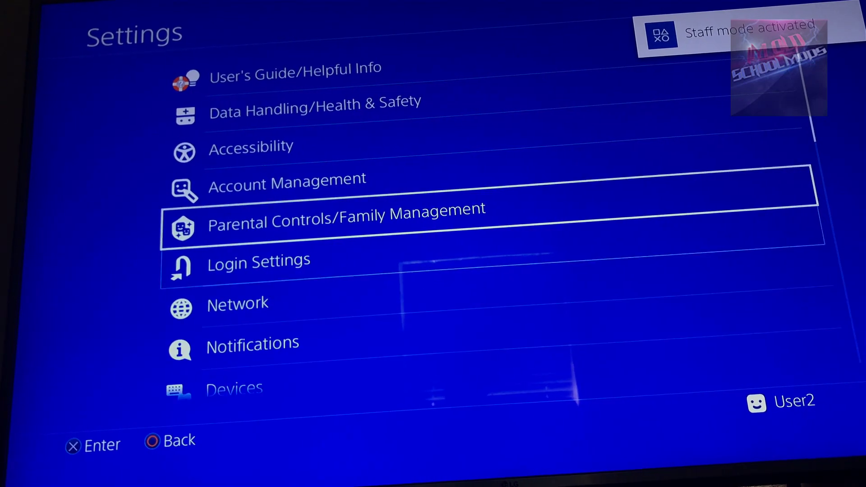
key("Down")
key("Down")
key("Down")
key("Down")
key("Down")
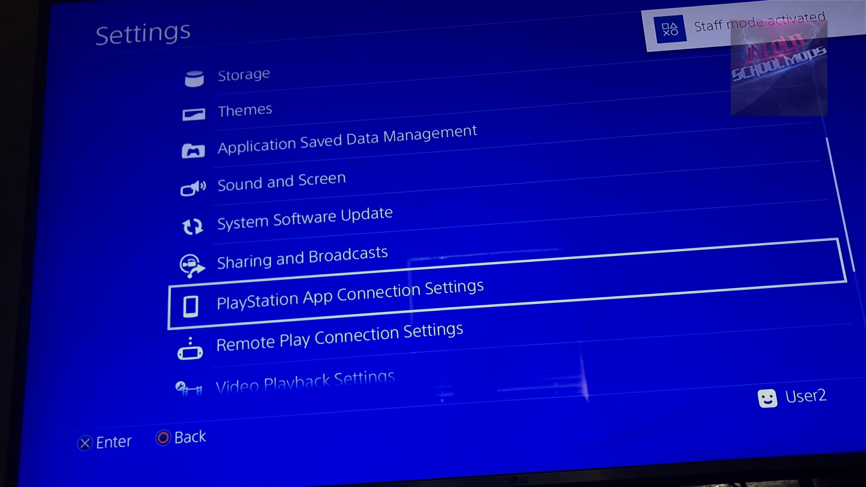
key("Up")
key("Up")
key("Up")
key("Up")
key("Up")
key("Up")
key("Up")
key("Up")
key("Up")
key("Down")
key("Down")
key("Down")
key("Down")
key("Down")
key("Down")
key("Down")
key("Down")
key("Down")
key("Down")
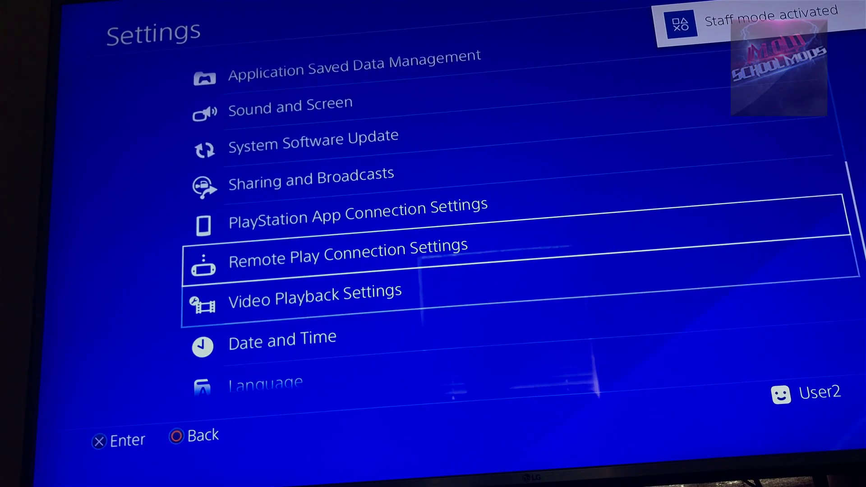
key("Return")
key("Down")
key("Down")
key("Down")
key("Up")
key("Up")
key("Up")
key("Down")
key("Up")
key("Escape")
key("Up")
key("Up")
key("Up")
key("Up")
key("Up")
key("Up")
key("Up")
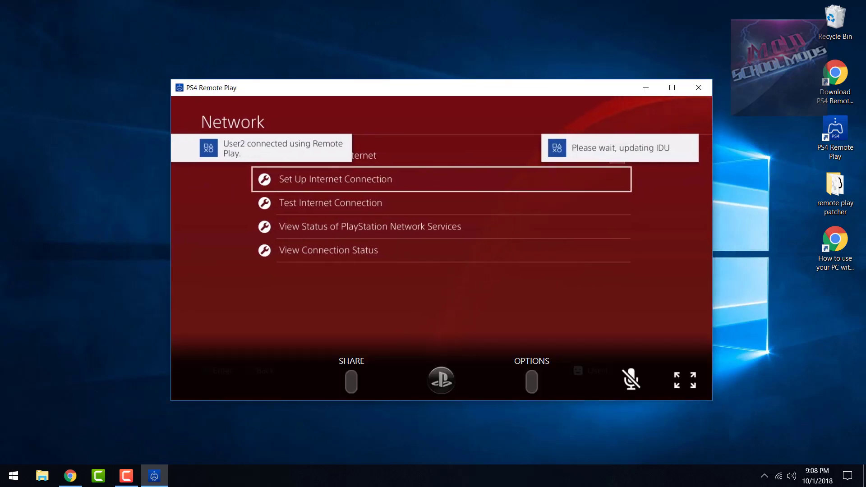
Step: Leave the Network screen and open Remote Play Connection Settings over the remote session
key("Up")
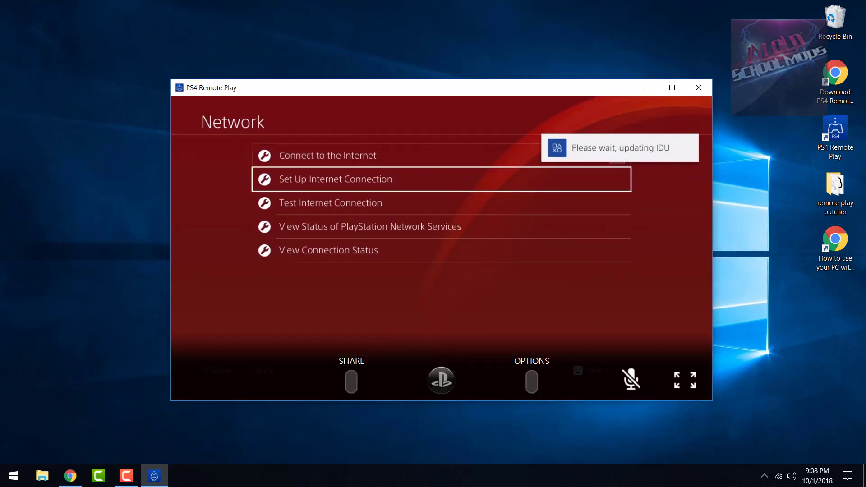
key("Escape")
key("Down")
key("Down")
key("Down")
key("Down")
key("Down")
key("Down")
key("Down")
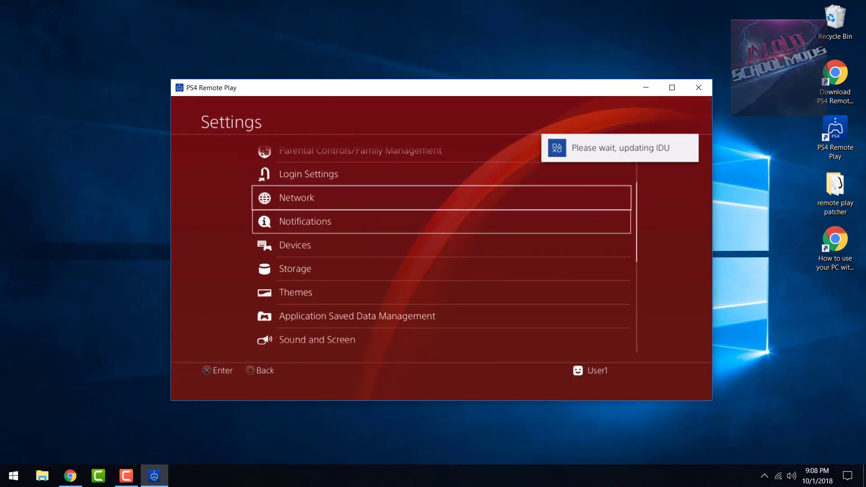
key("Down")
key("Down")
key("Down")
key("Down")
key("Down")
key("Down")
key("Down")
key("Down")
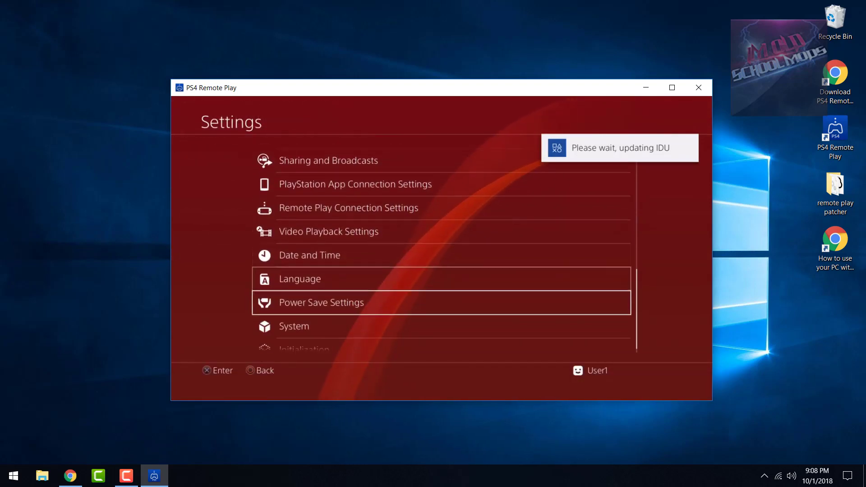
key("Up")
key("Up")
key("Up")
key("Up")
key("Up")
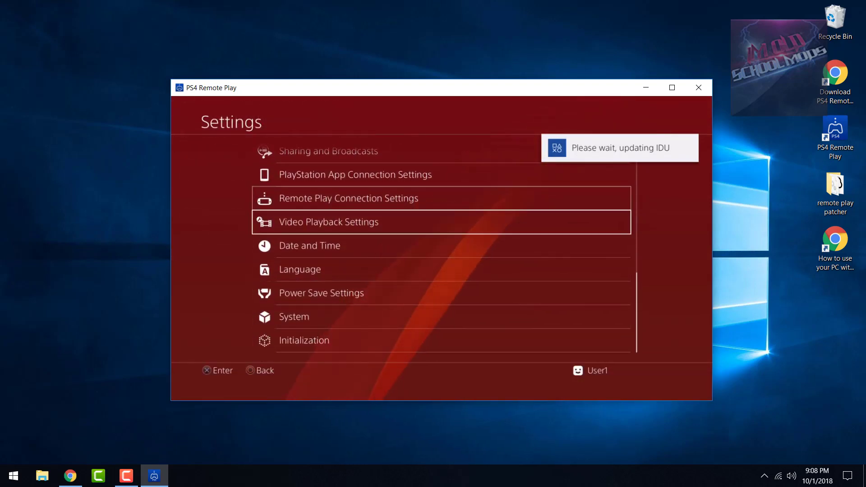
key("Return")
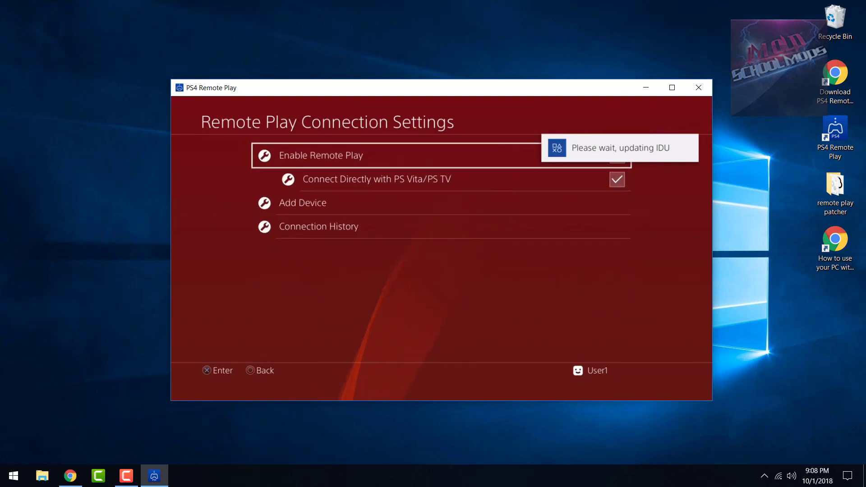
Step: Look over the direct PS Vita/PS TV connection option, then try Add Device
key("Down")
key("Up")
key("Down")
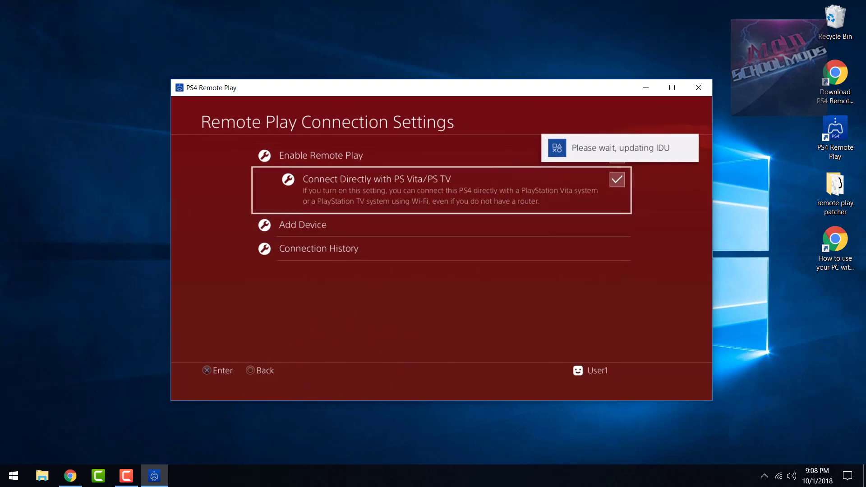
key("Down")
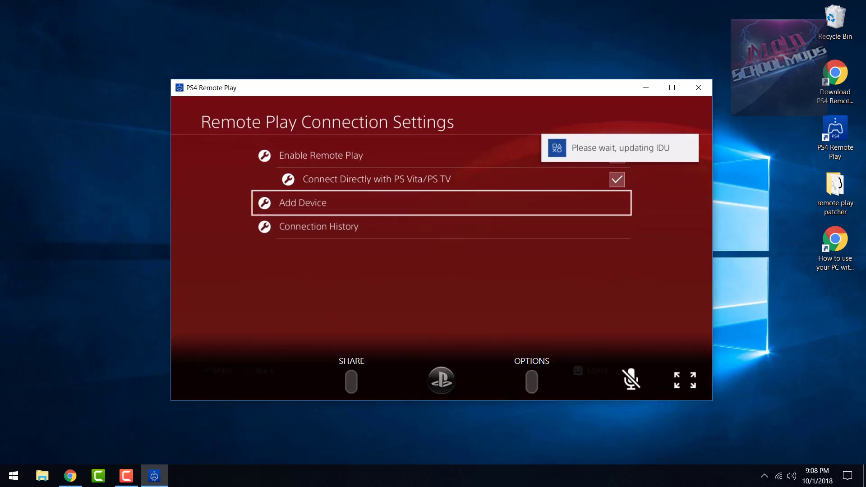
key("Return")
key("Return")
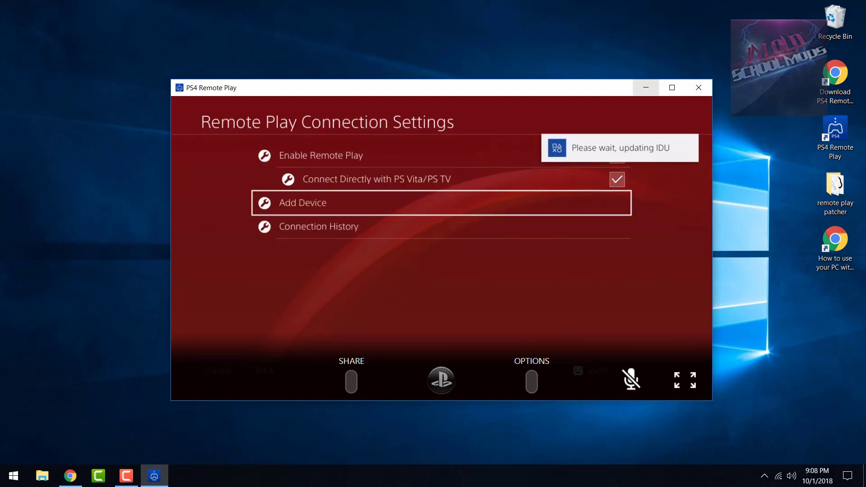
left_click(698, 88)
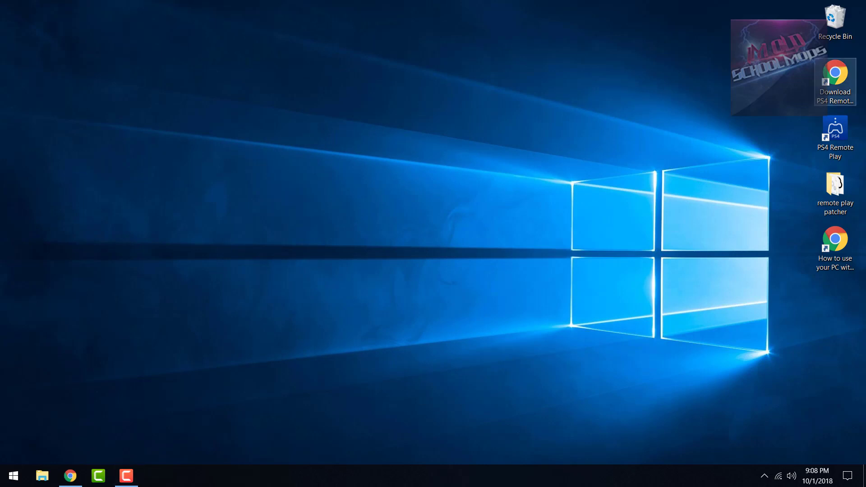
left_click(70, 475)
left_click(194, 9)
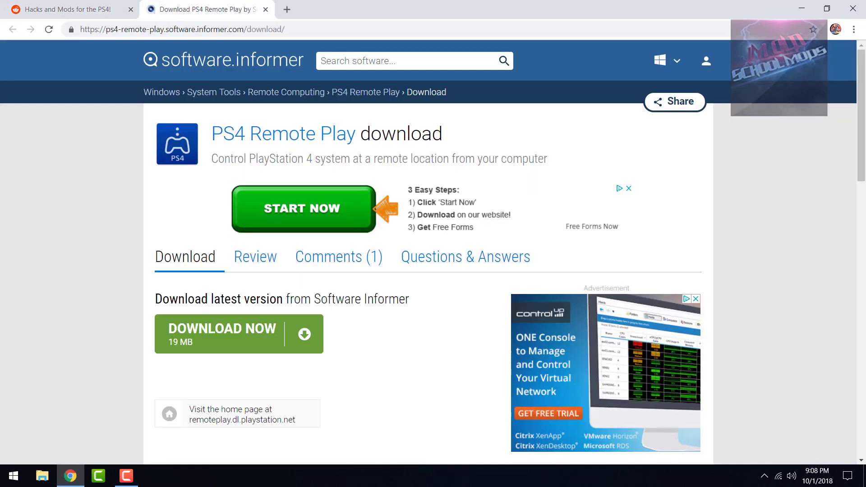
scroll(428, 238, "down", 4)
scroll(428, 238, "up", 4)
scroll(428, 238, "down", 6)
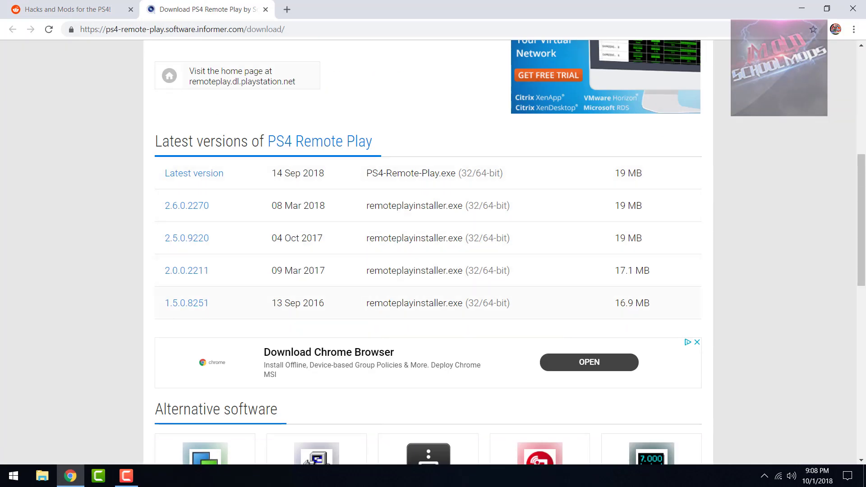
scroll(433, 246, "up", 5)
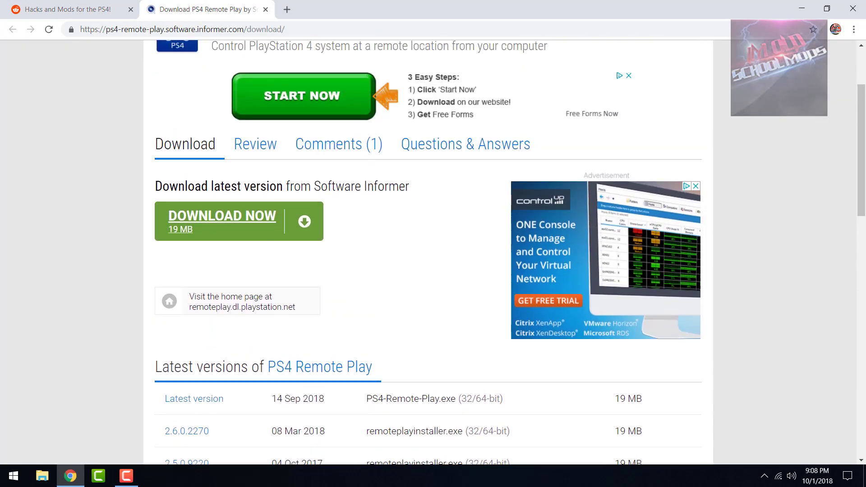
scroll(432, 246, "up", 3)
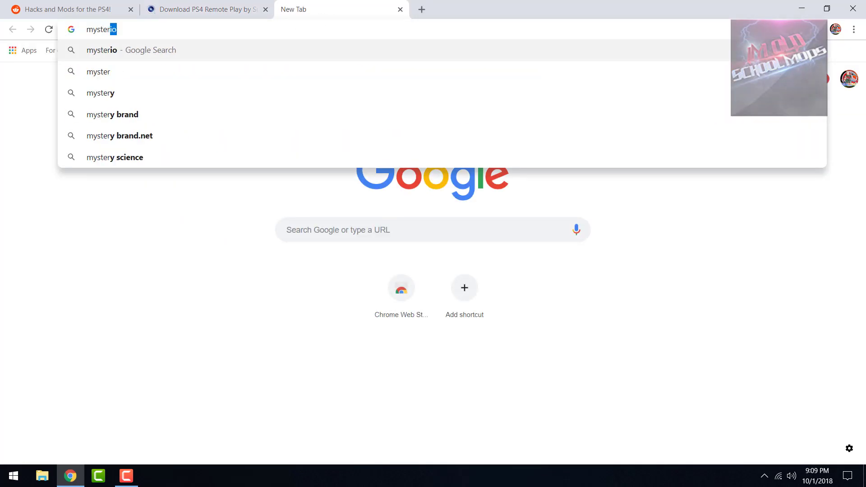
Step: Search Google for the MysteryDash PS4 Remote Play patch with the corrected spelling, and browse the results
type("ter dash ps4 remote pplay")
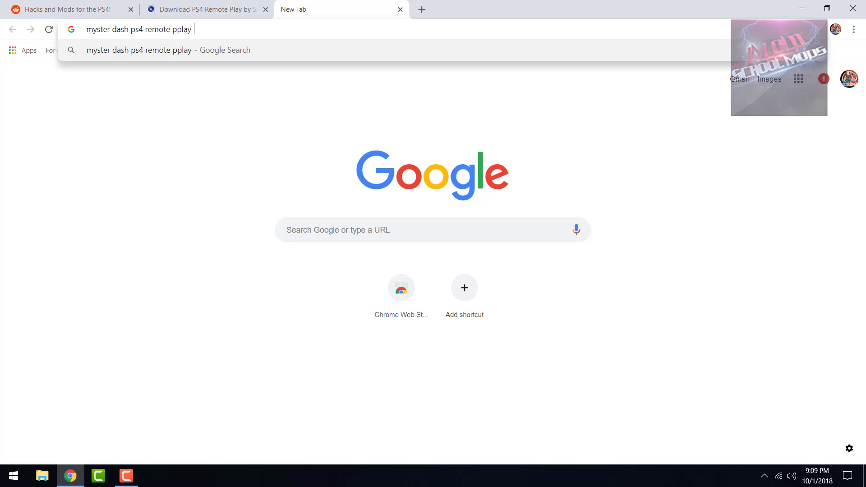
type(" patch")
key("Return")
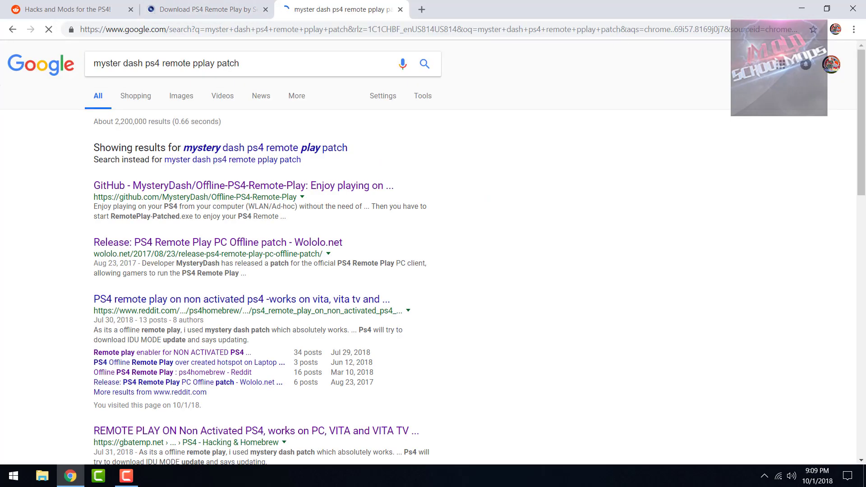
left_click(198, 165)
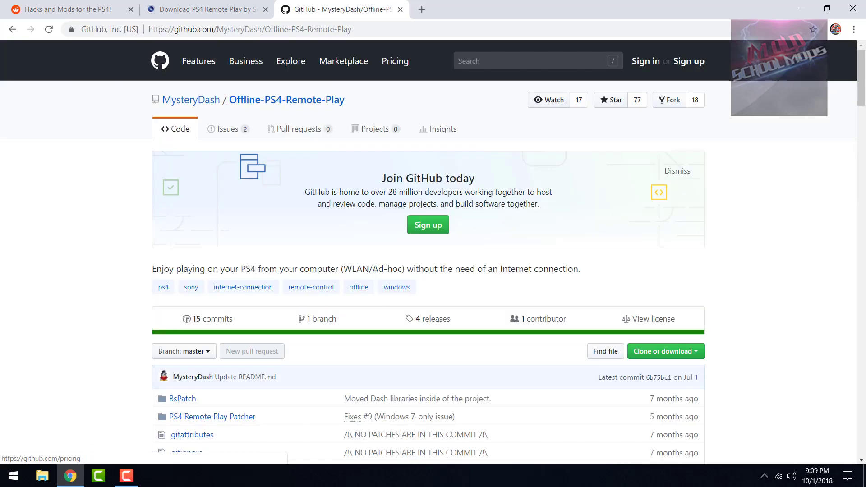
scroll(428, 252, "down", 9)
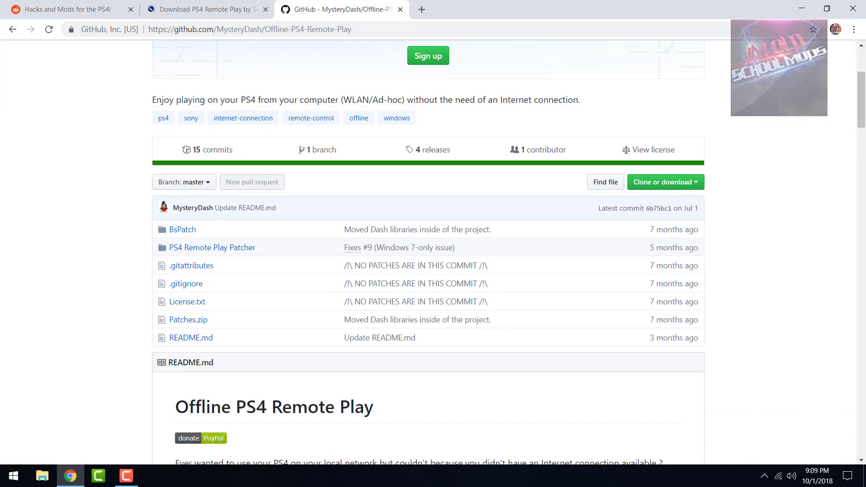
scroll(428, 252, "down", 10)
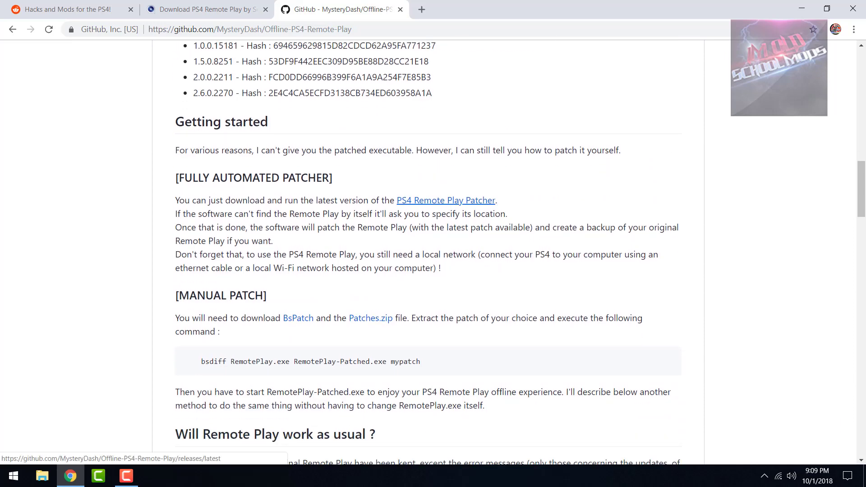
scroll(293, 279, "down", 3)
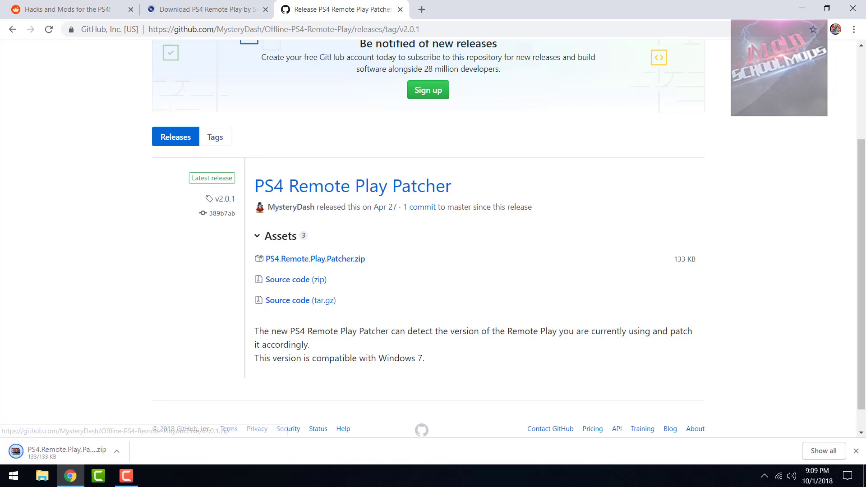
Step: Open the patcher zip, then run PS4 Remote Play Patcher from the desktop 'remote play patcher' folder
left_click(66, 451)
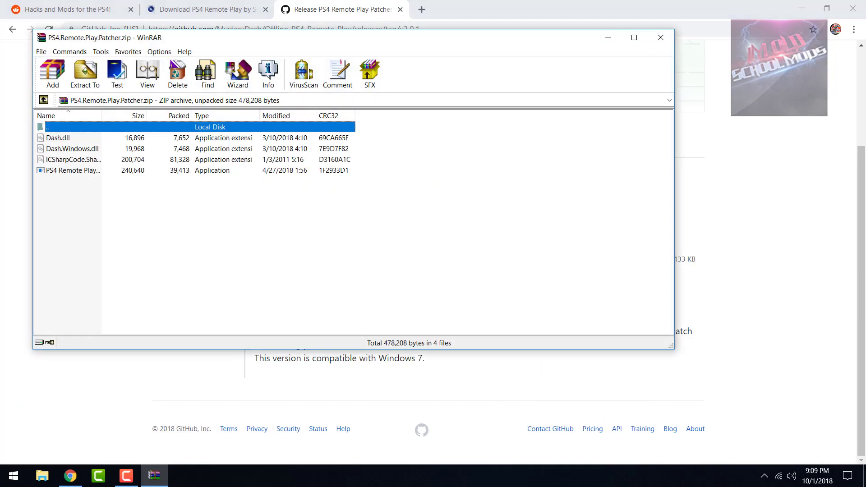
key("ctrl+a")
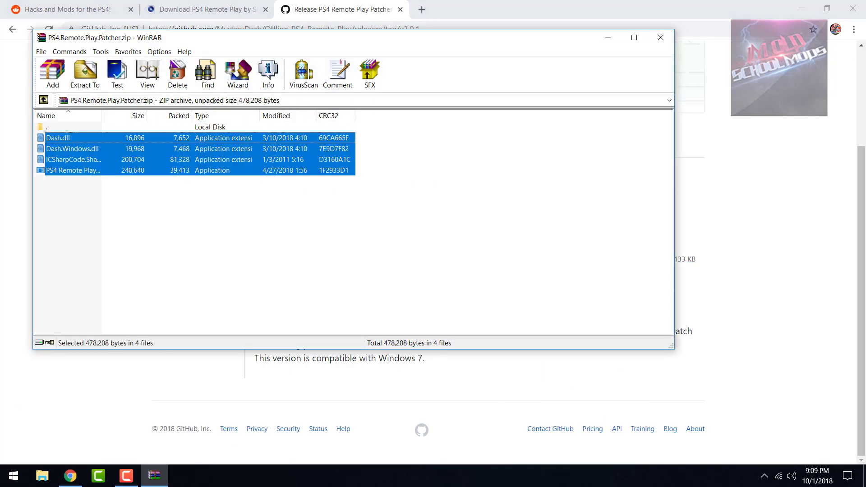
key("super+d")
double_click(834, 192)
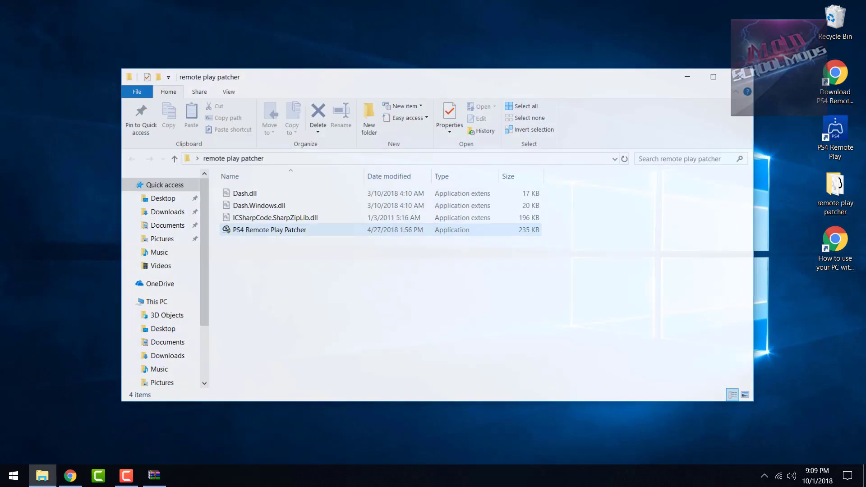
left_click(269, 229)
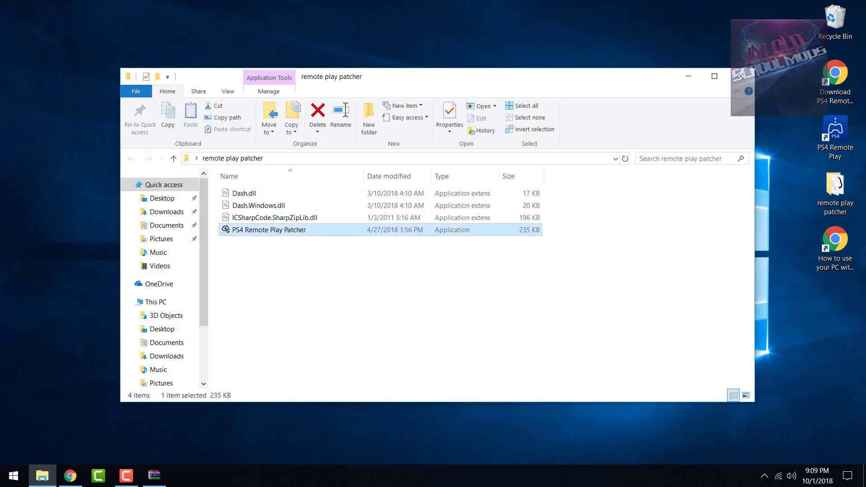
key("Return")
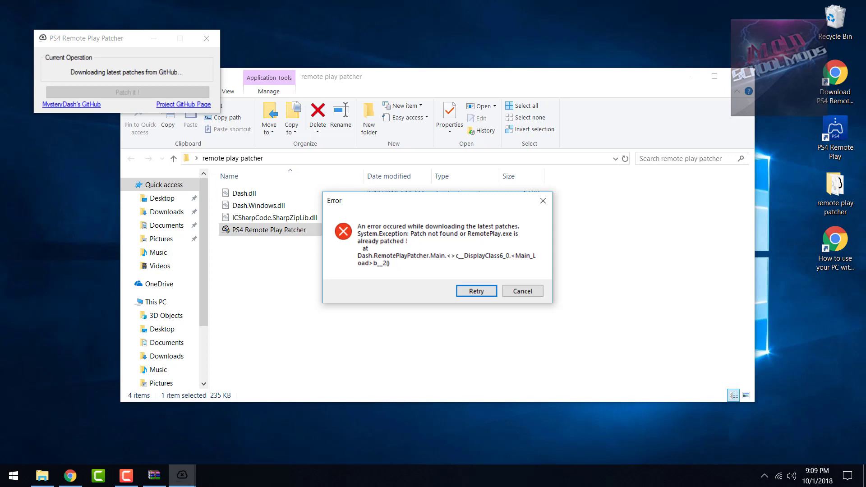
Step: Cancel the already-patched error and close the patcher folder window
left_click_drag(388, 200, 336, 136)
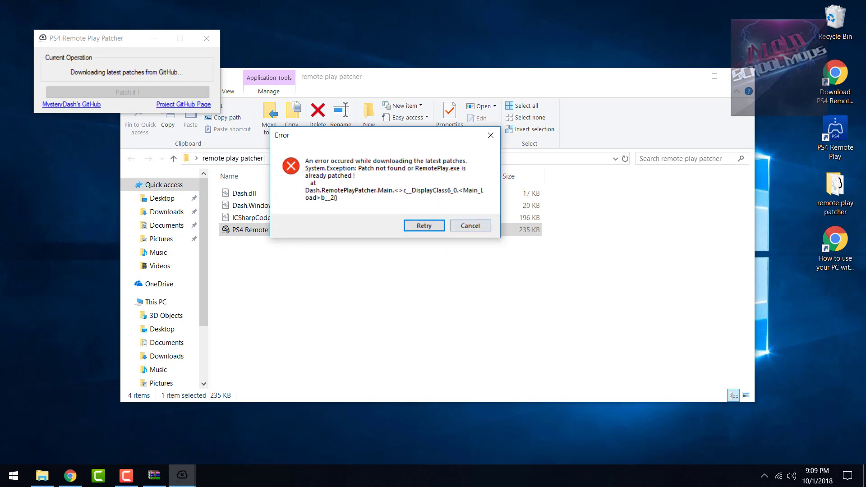
left_click(470, 224)
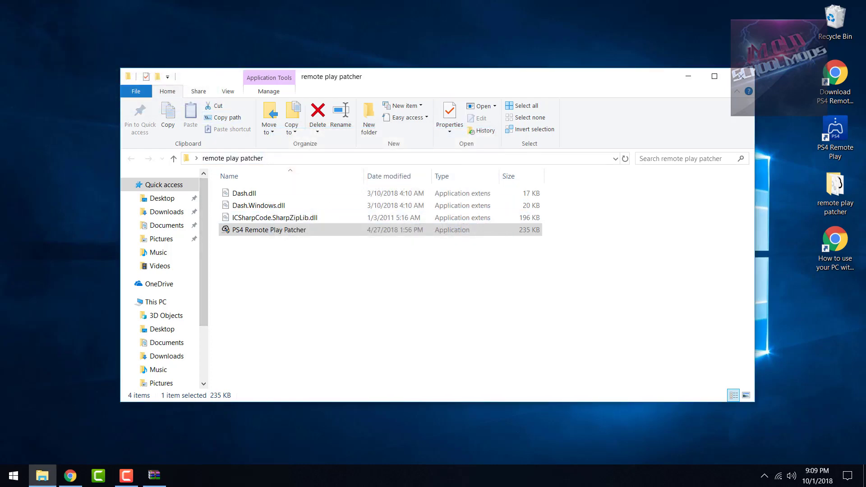
left_click(740, 76)
Step: Launch PS4 Remote Play, check its settings' Information tab, cancel, and Start connecting to the PS4
double_click(834, 135)
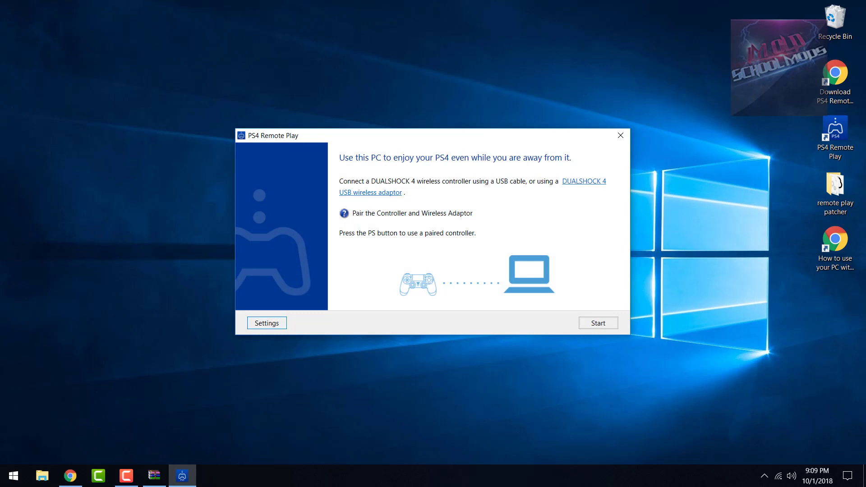
left_click(267, 323)
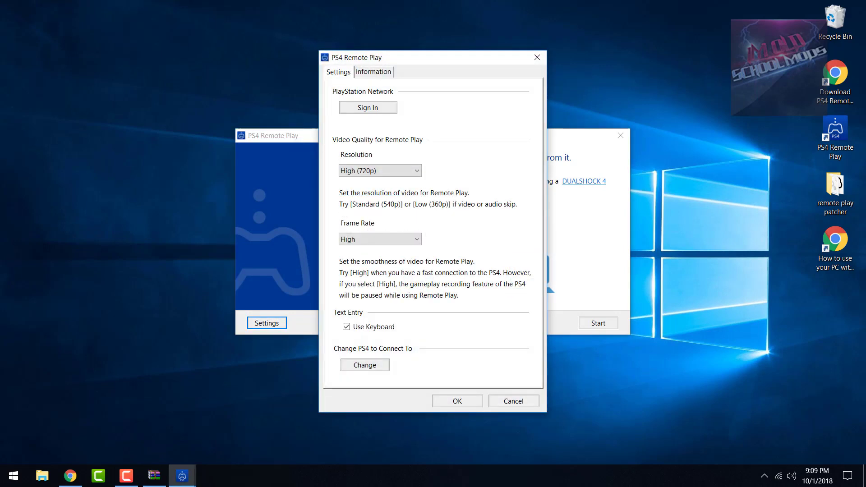
left_click_drag(415, 57, 379, 63)
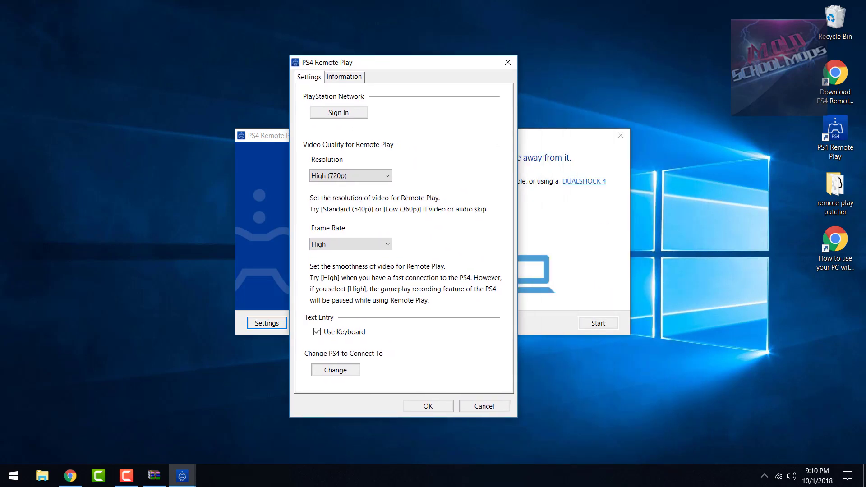
left_click(344, 77)
left_click(310, 77)
left_click(508, 63)
left_click(598, 323)
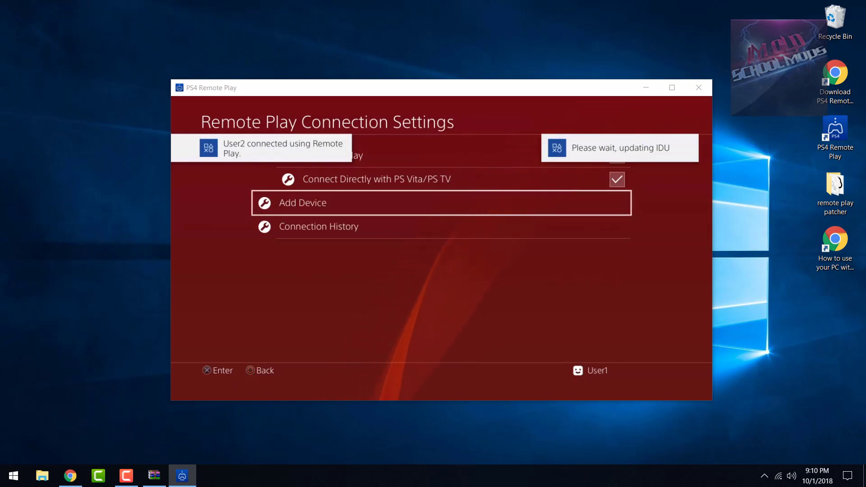
left_click_drag(441, 87, 396, 71)
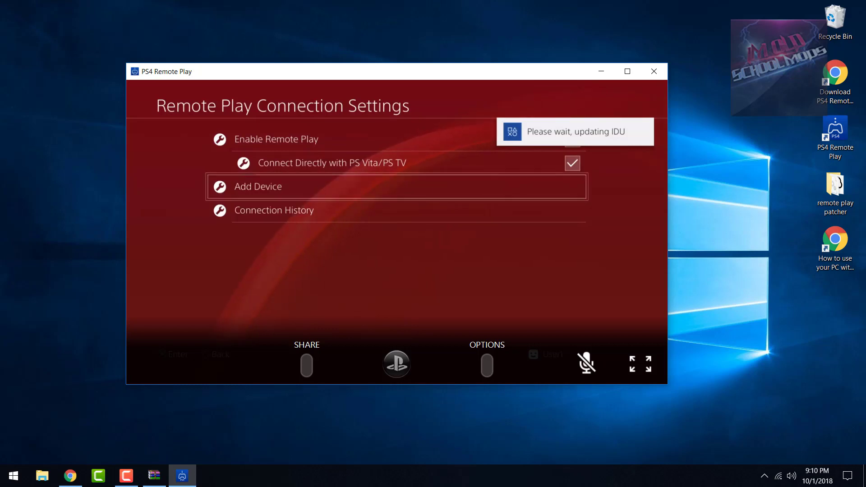
mouse_move(396, 71)
left_mouse_down()
mouse_move(303, 99)
mouse_move(381, 138)
mouse_move(454, 42)
mouse_move(355, 115)
mouse_move(406, 68)
left_mouse_up()
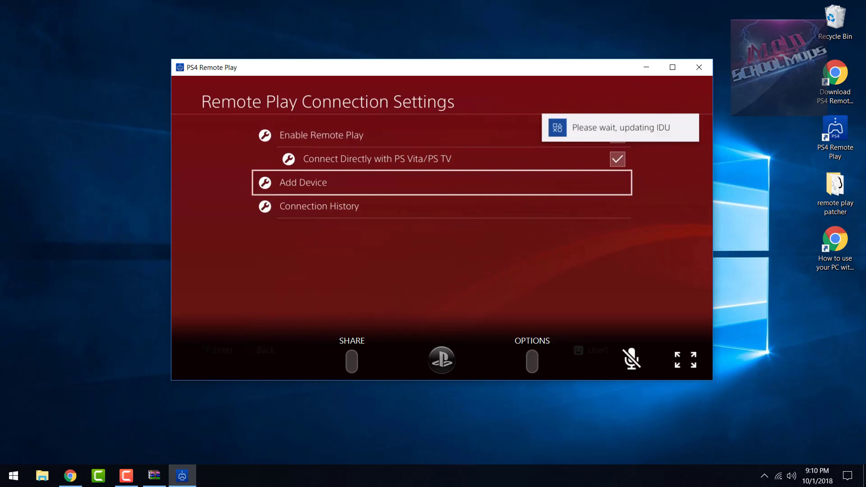
left_click(126, 475)
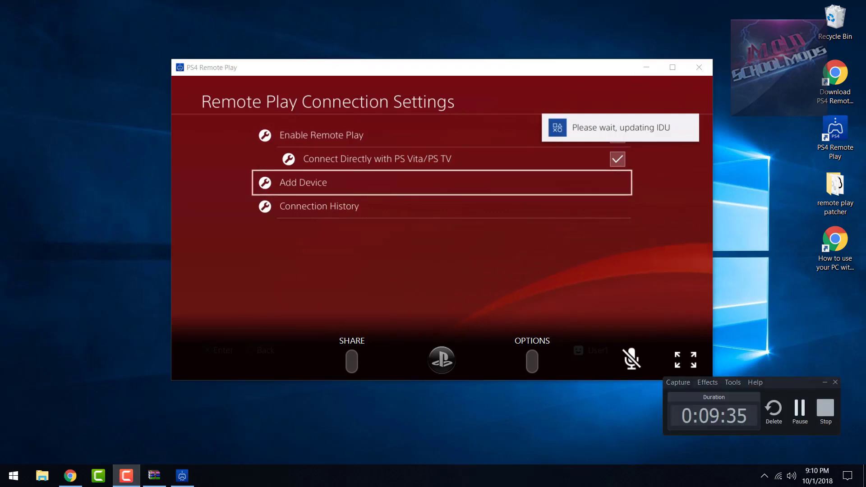